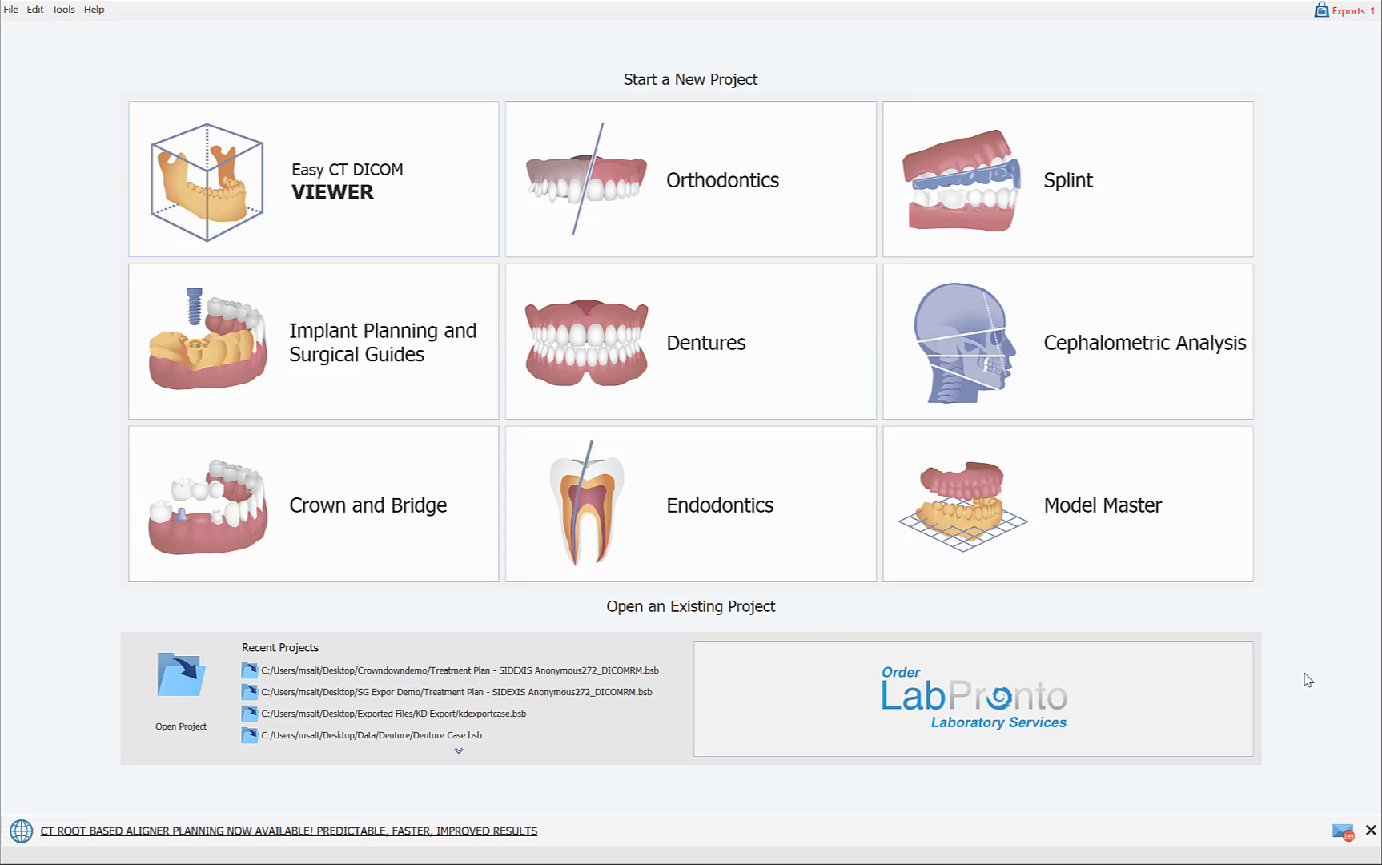
# Check the installed software version in the About information
pyautogui.click(93, 10)
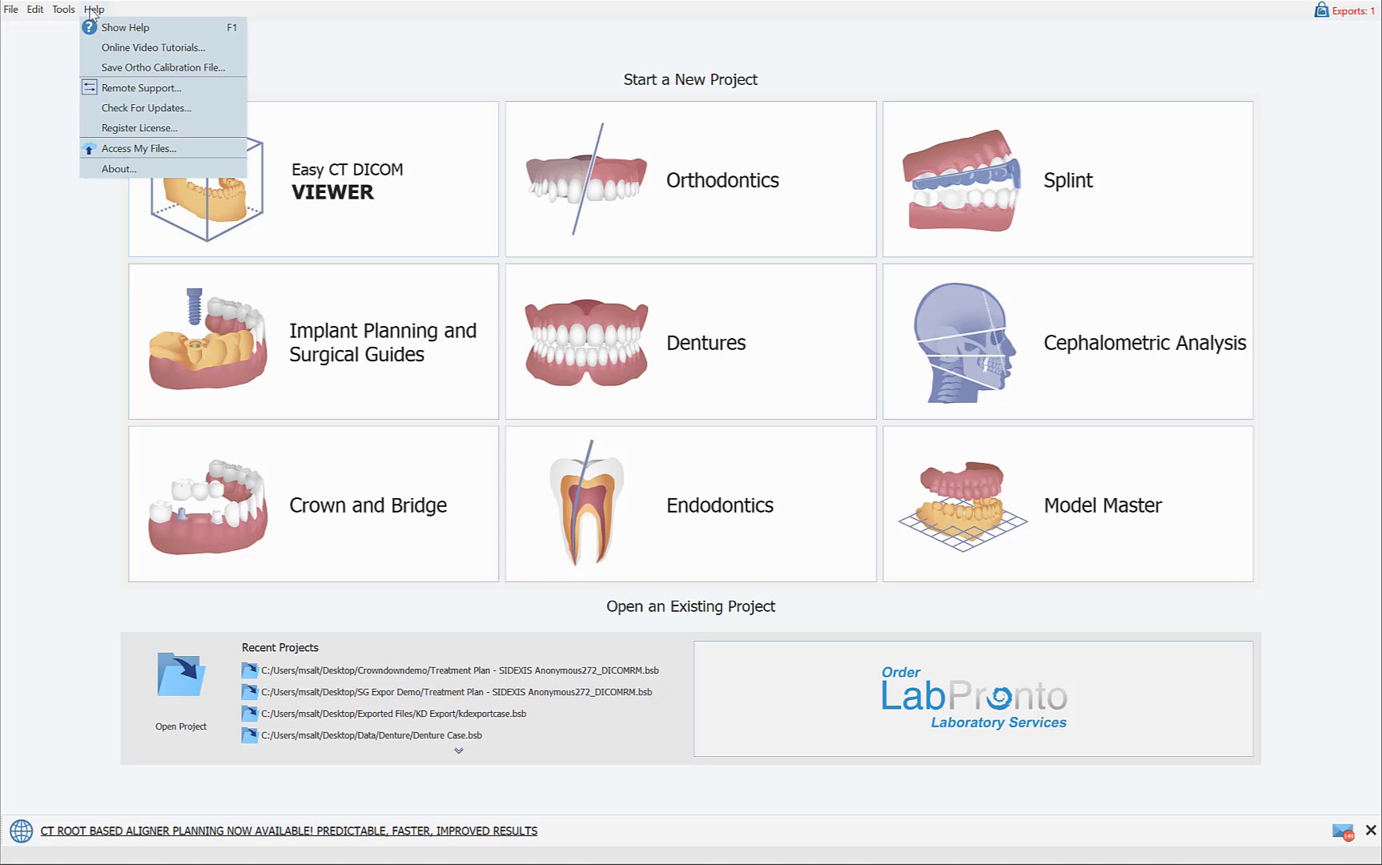
pyautogui.click(124, 169)
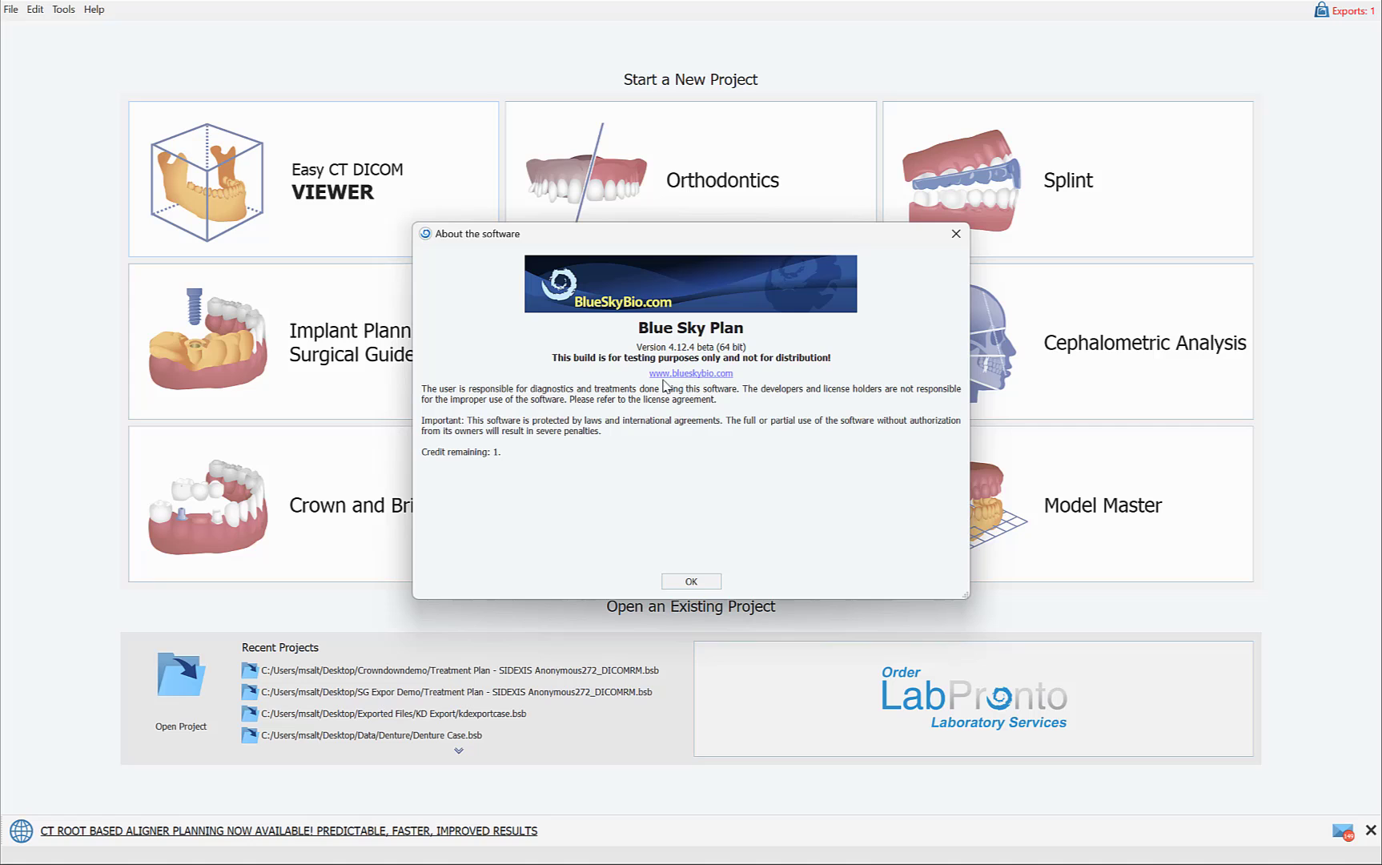
pyautogui.click(955, 234)
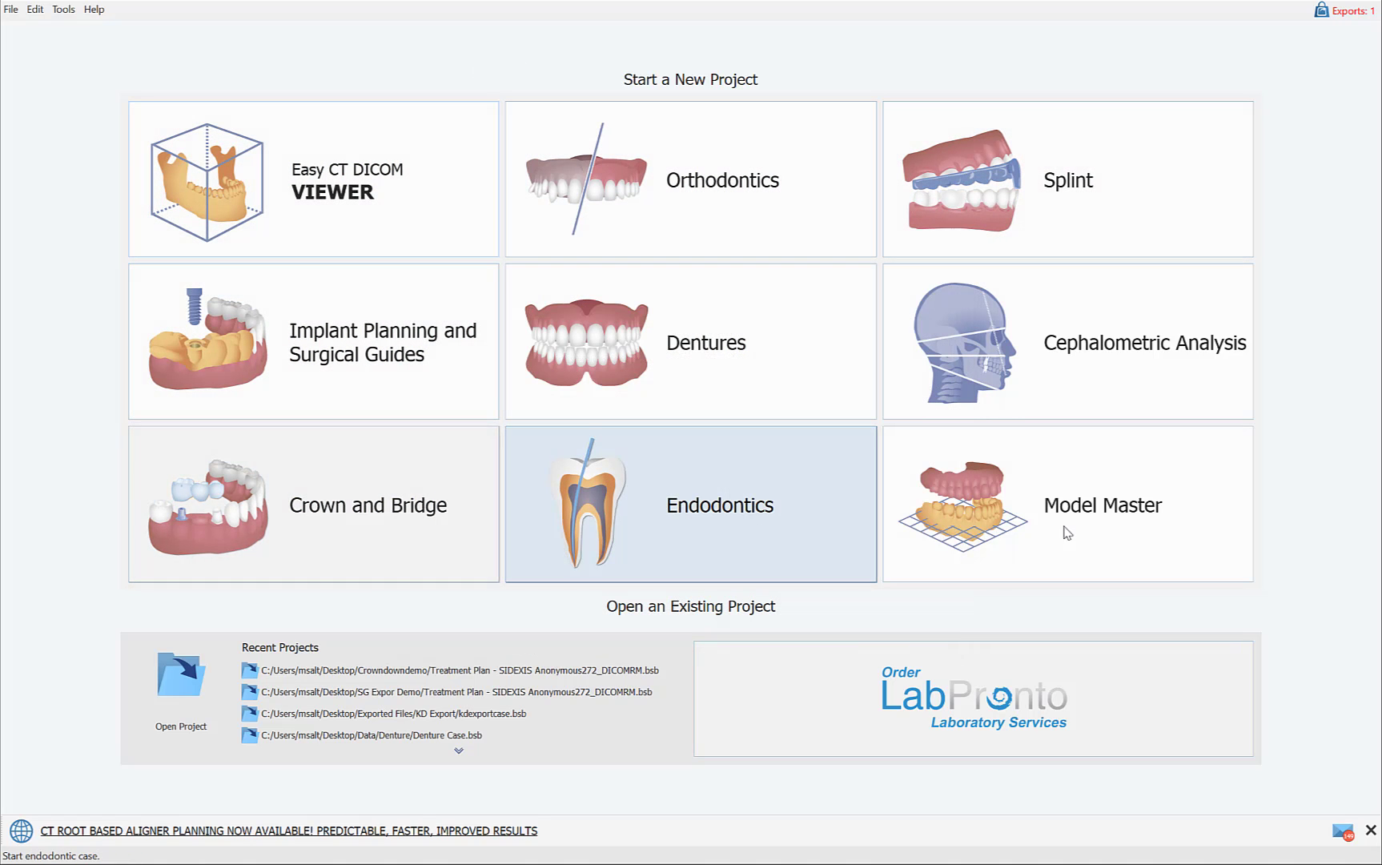
# Start a Model Master project from the CT scan case 1 dicom.zip in Merge test case 2, with maximum quality and the default volume alignment
pyautogui.click(1068, 533)
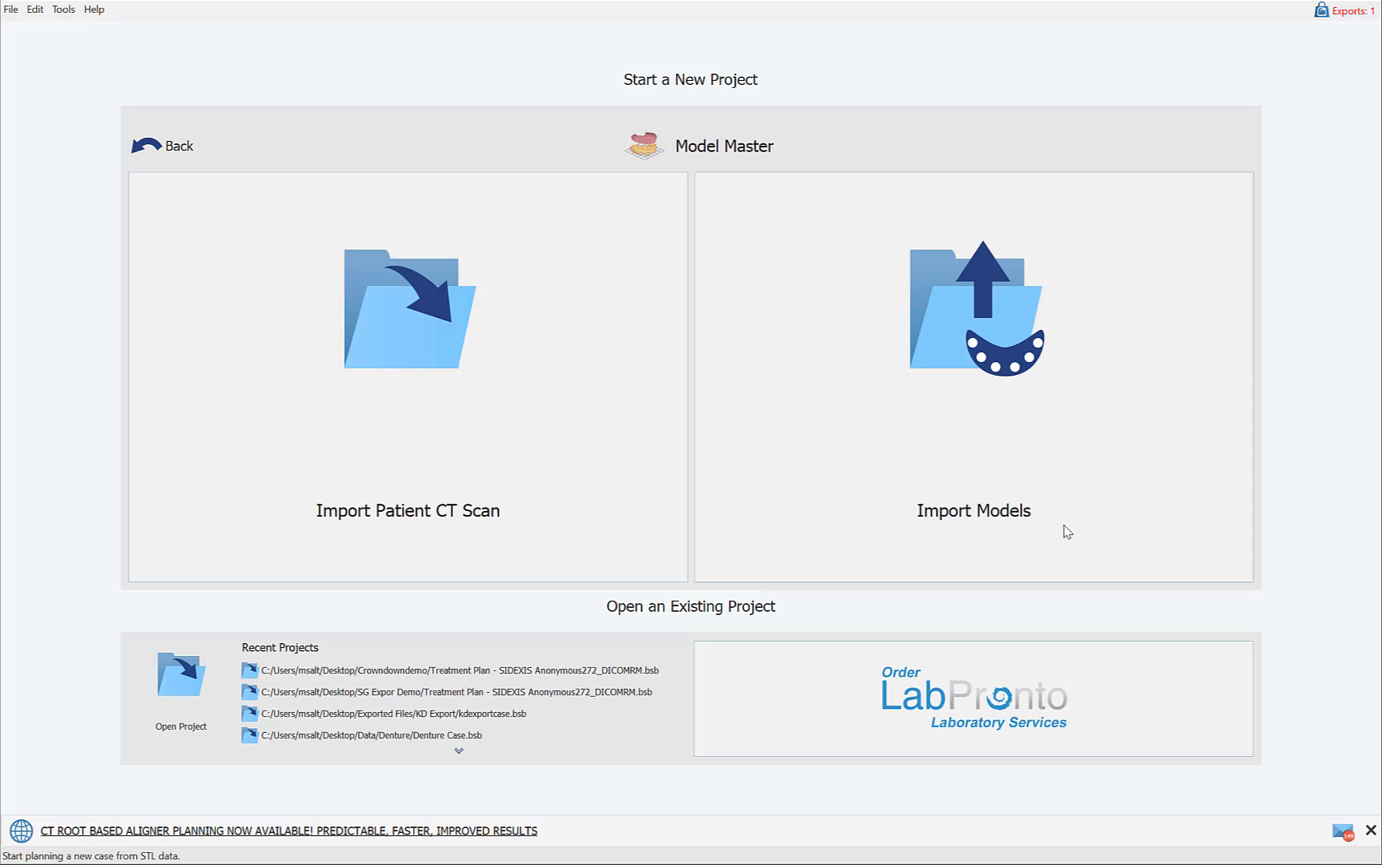
pyautogui.click(581, 469)
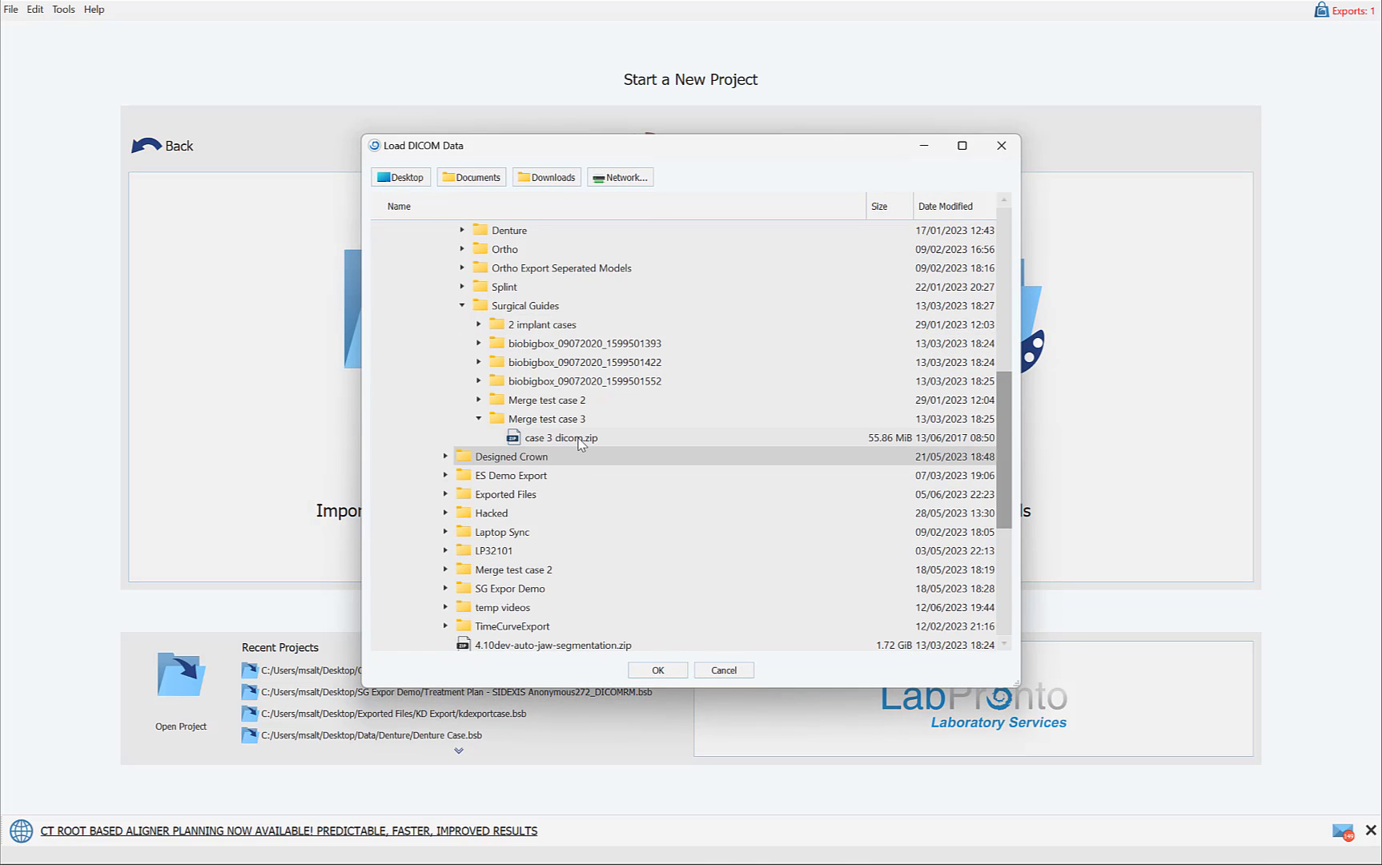
pyautogui.click(577, 405)
pyautogui.click(573, 427)
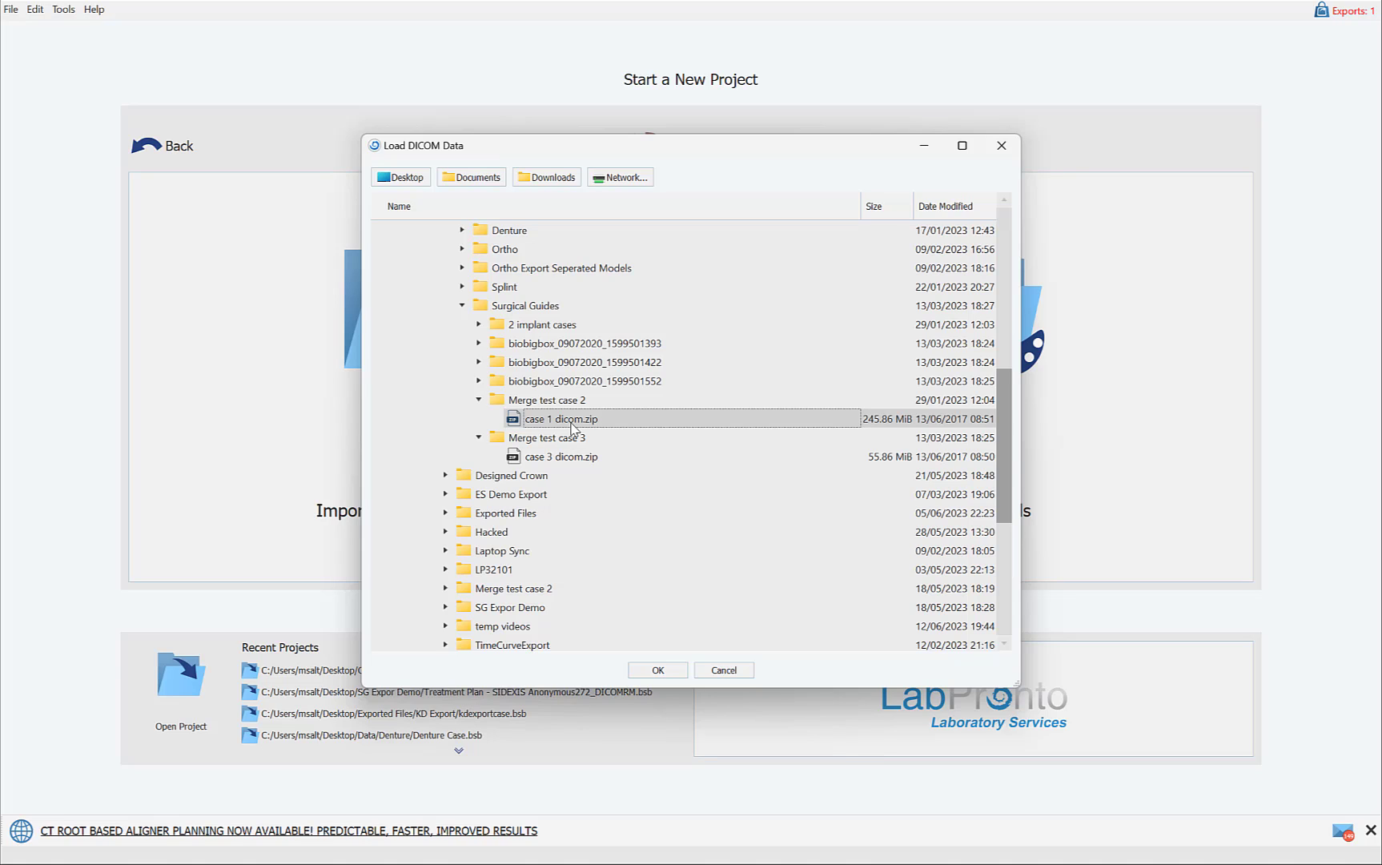
pyautogui.click(665, 671)
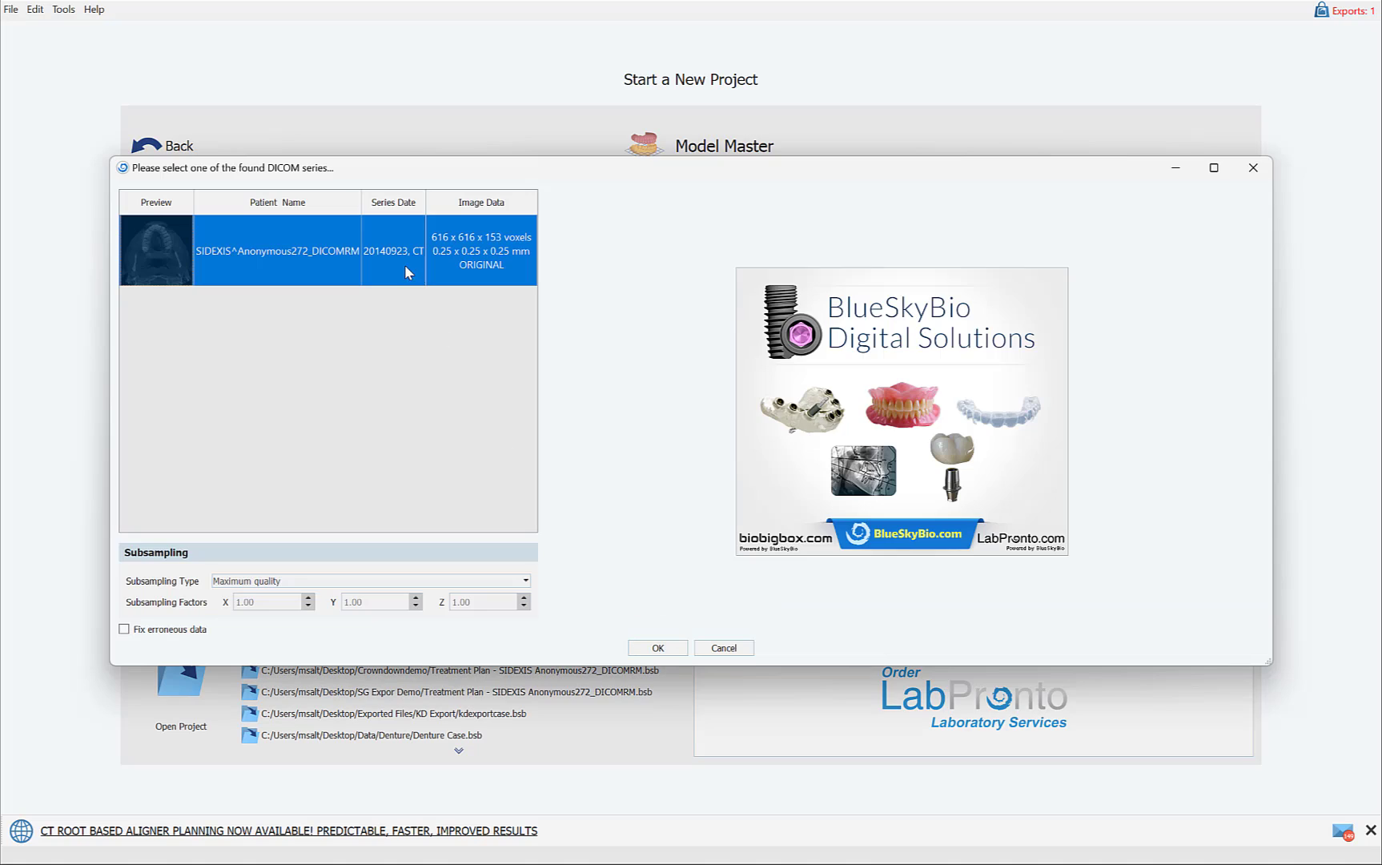
pyautogui.click(658, 648)
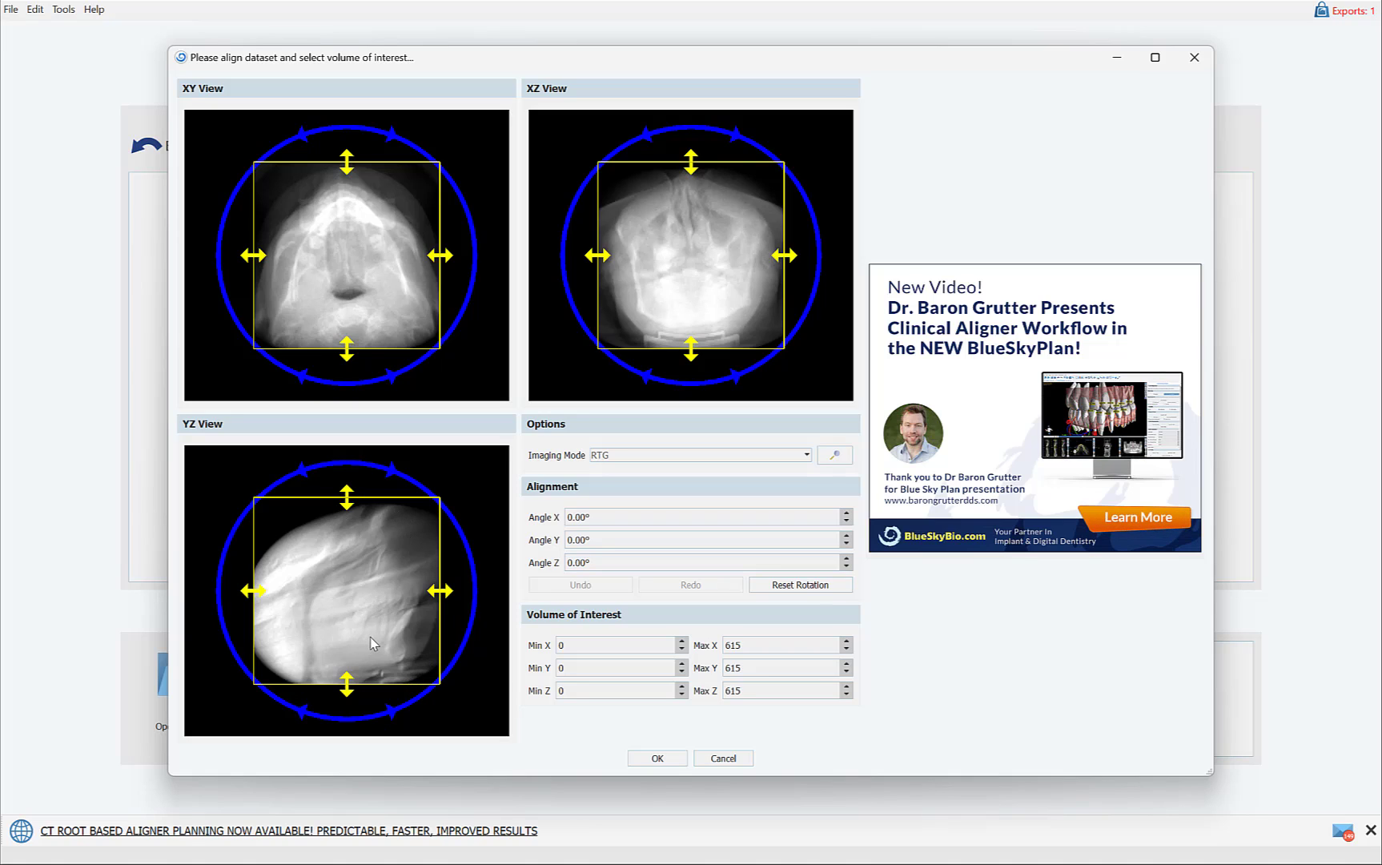
pyautogui.click(657, 758)
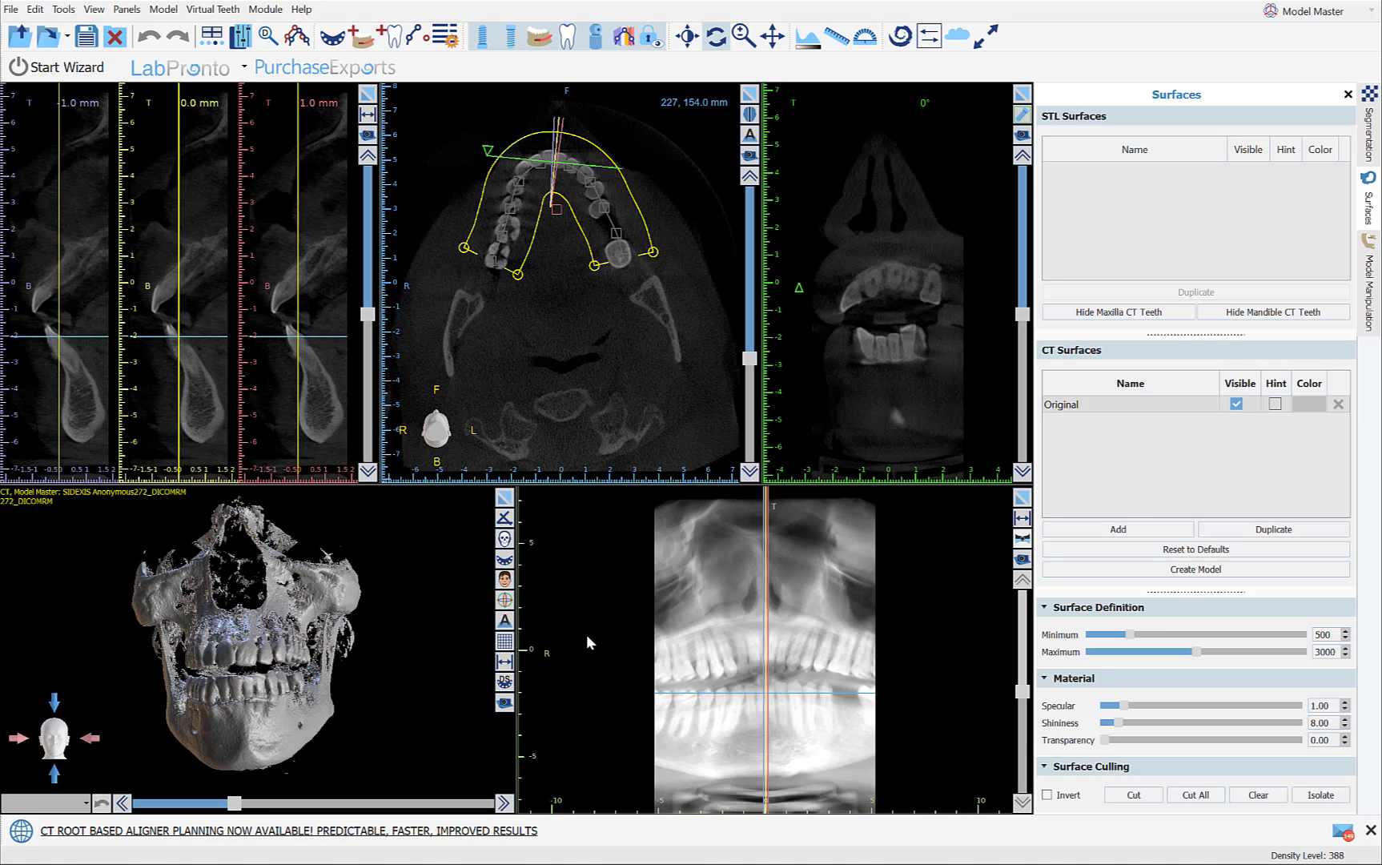
# Import the STL model case 1 gingiva stl.stl from Merge test case 2 as the mandible and align it to the CT scan
pyautogui.moveTo(448, 673); pyautogui.dragTo(396, 687)
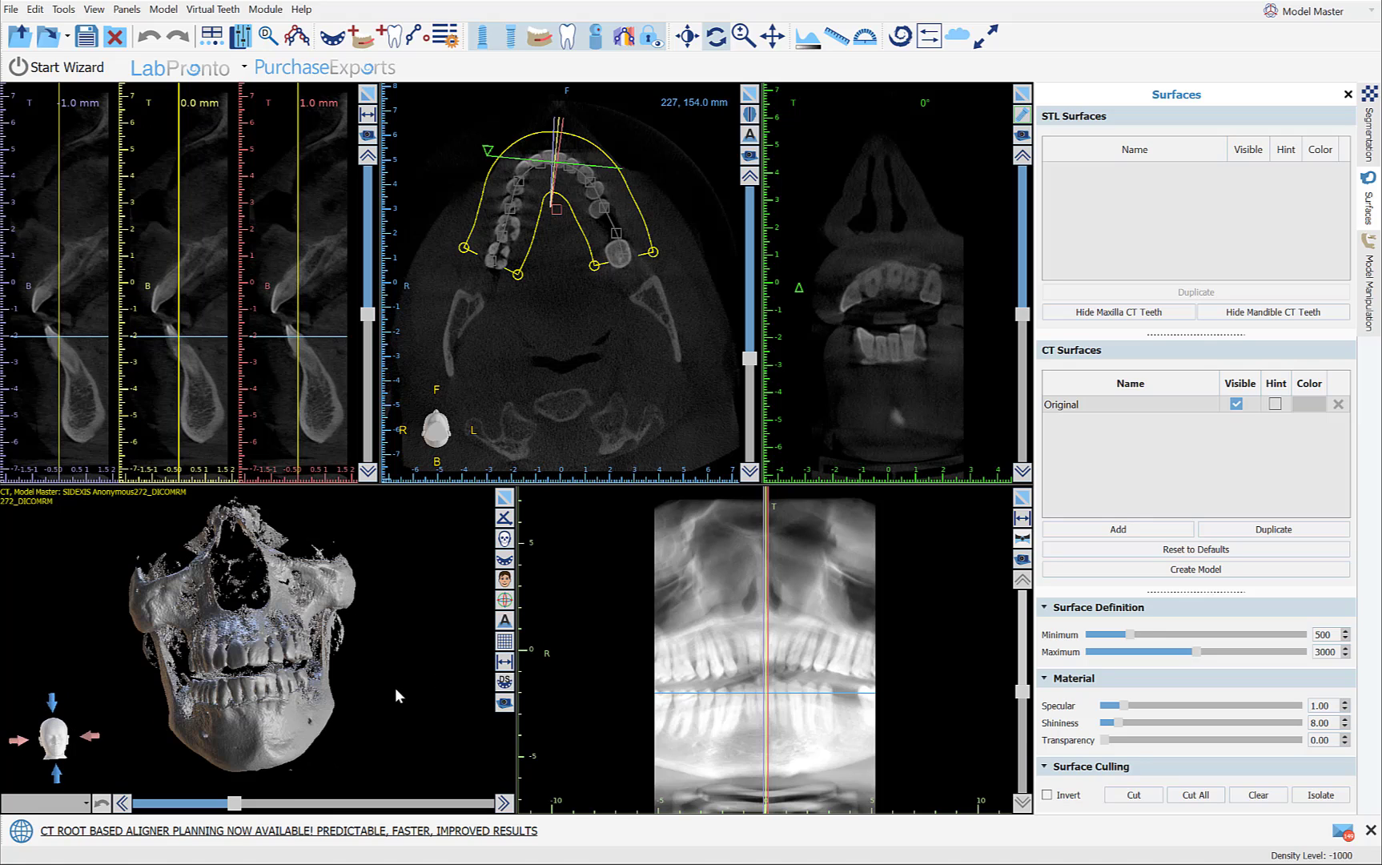
pyautogui.click(11, 8)
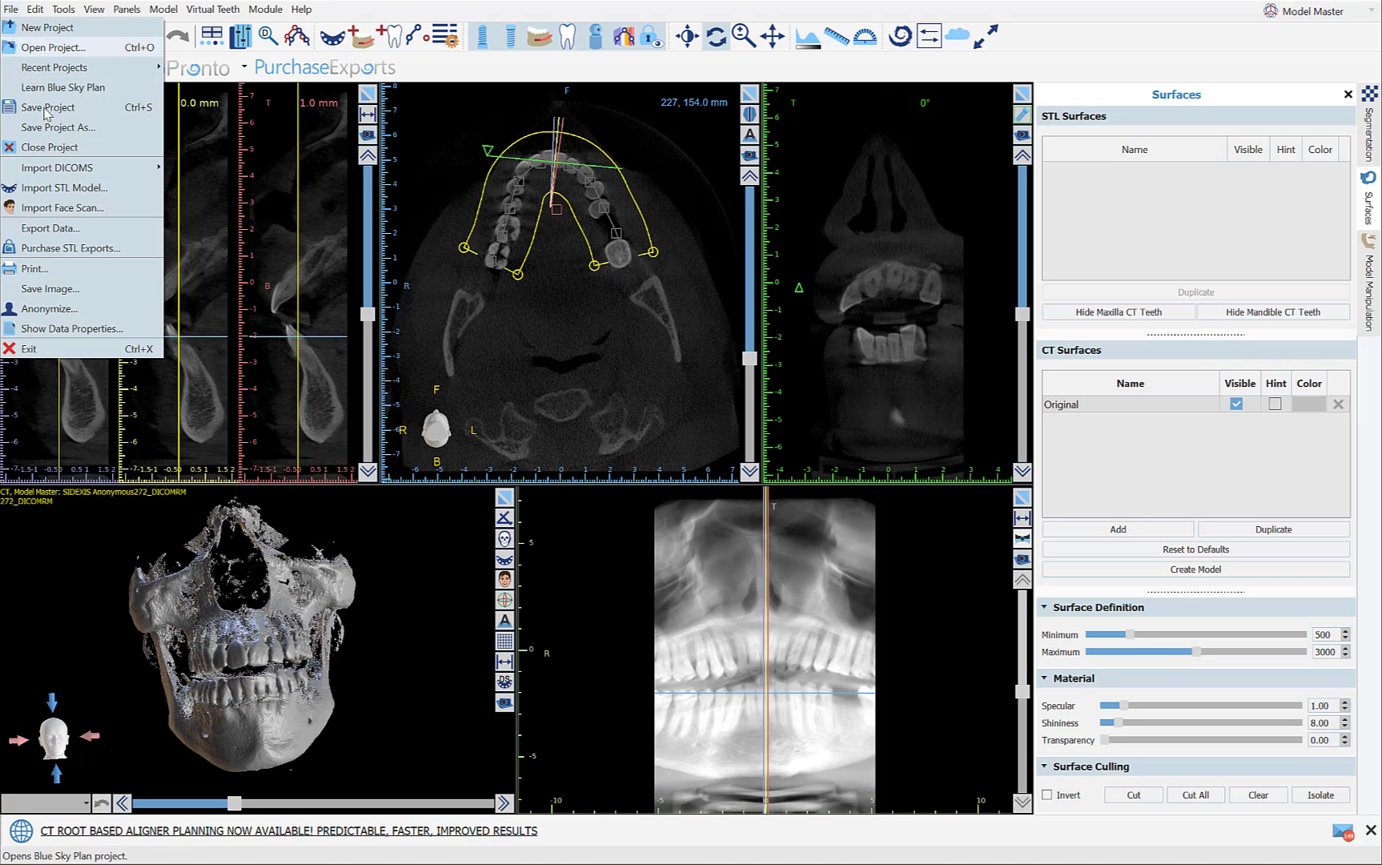
pyautogui.click(80, 187)
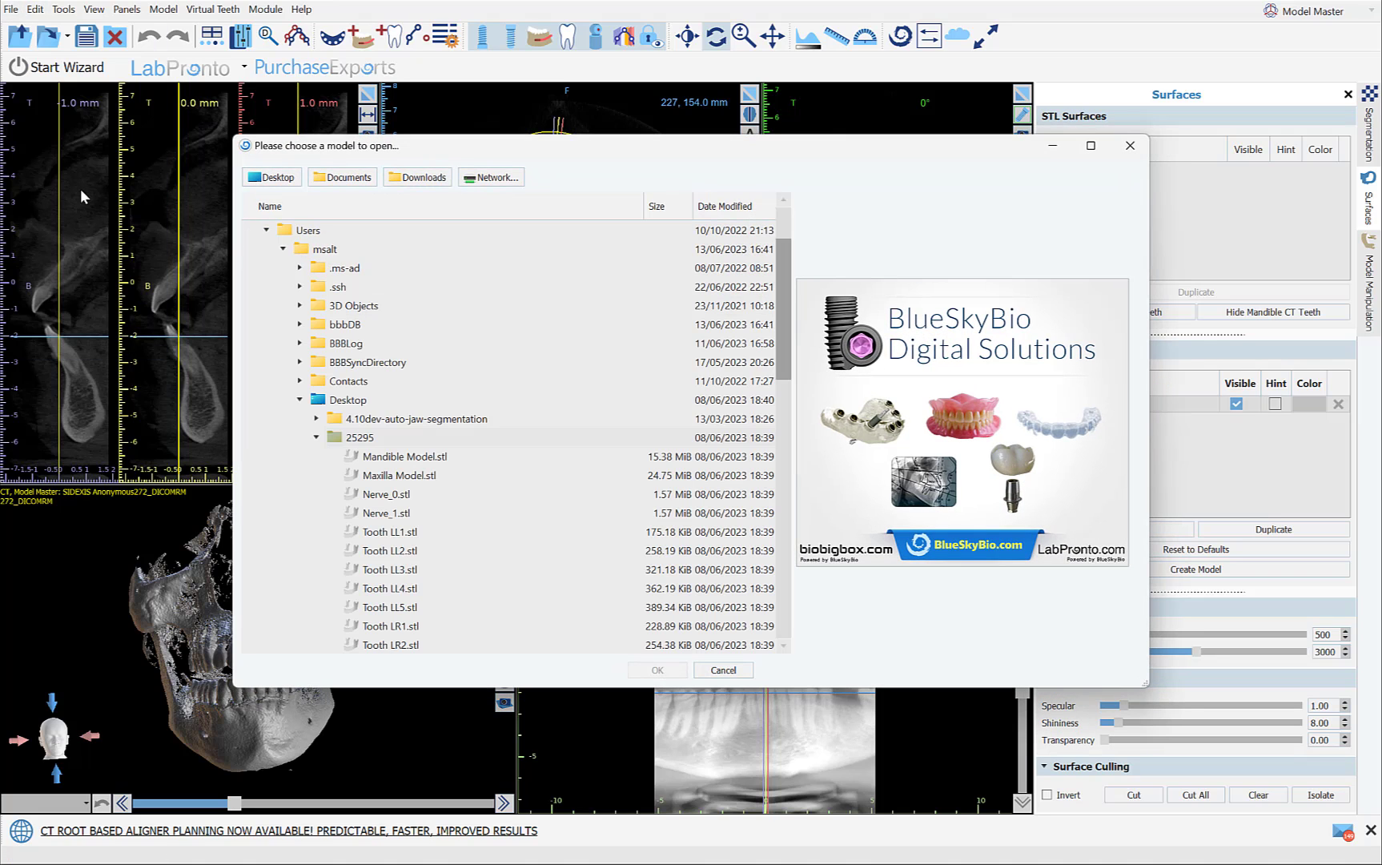
pyautogui.click(300, 400)
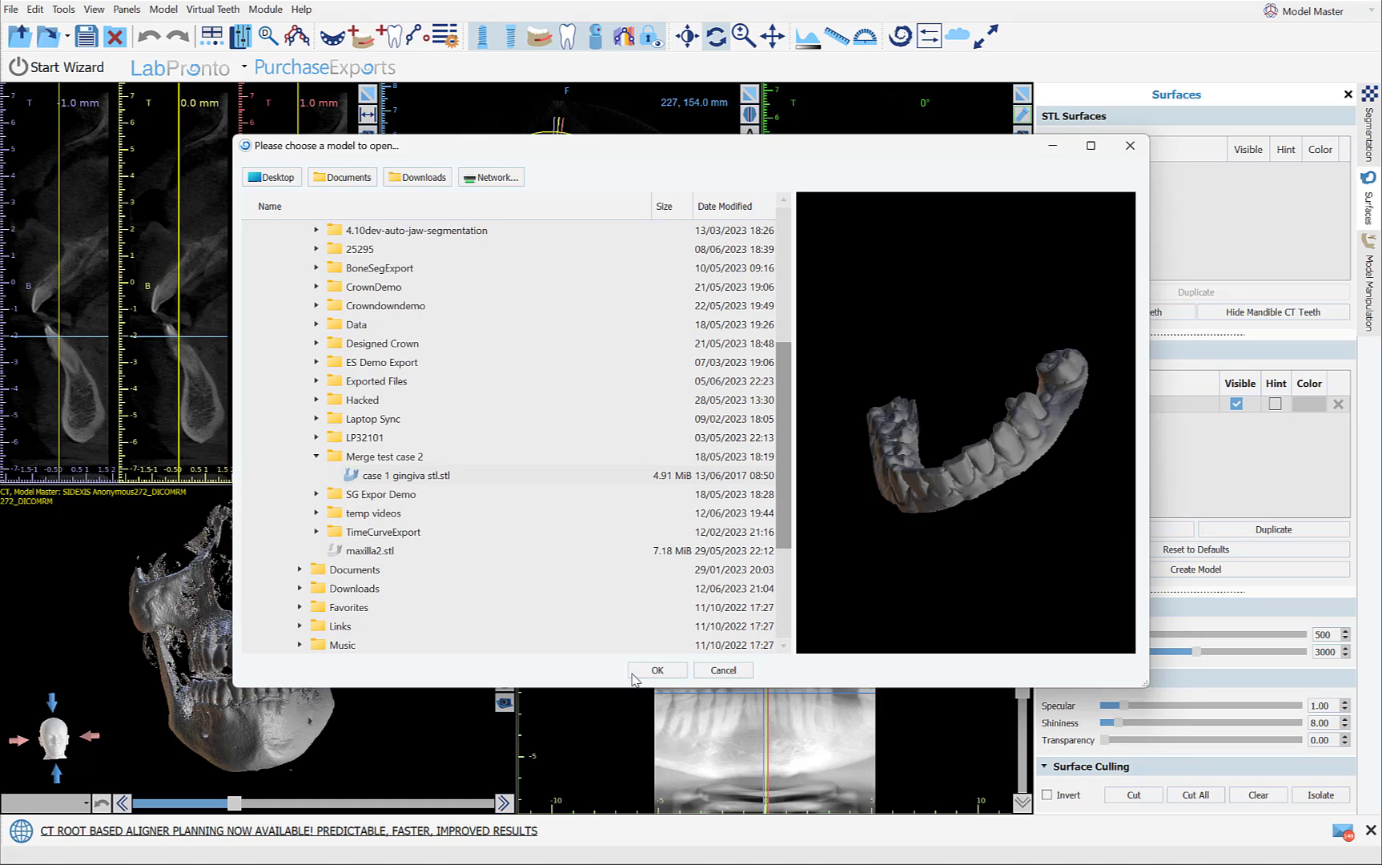
pyautogui.click(657, 670)
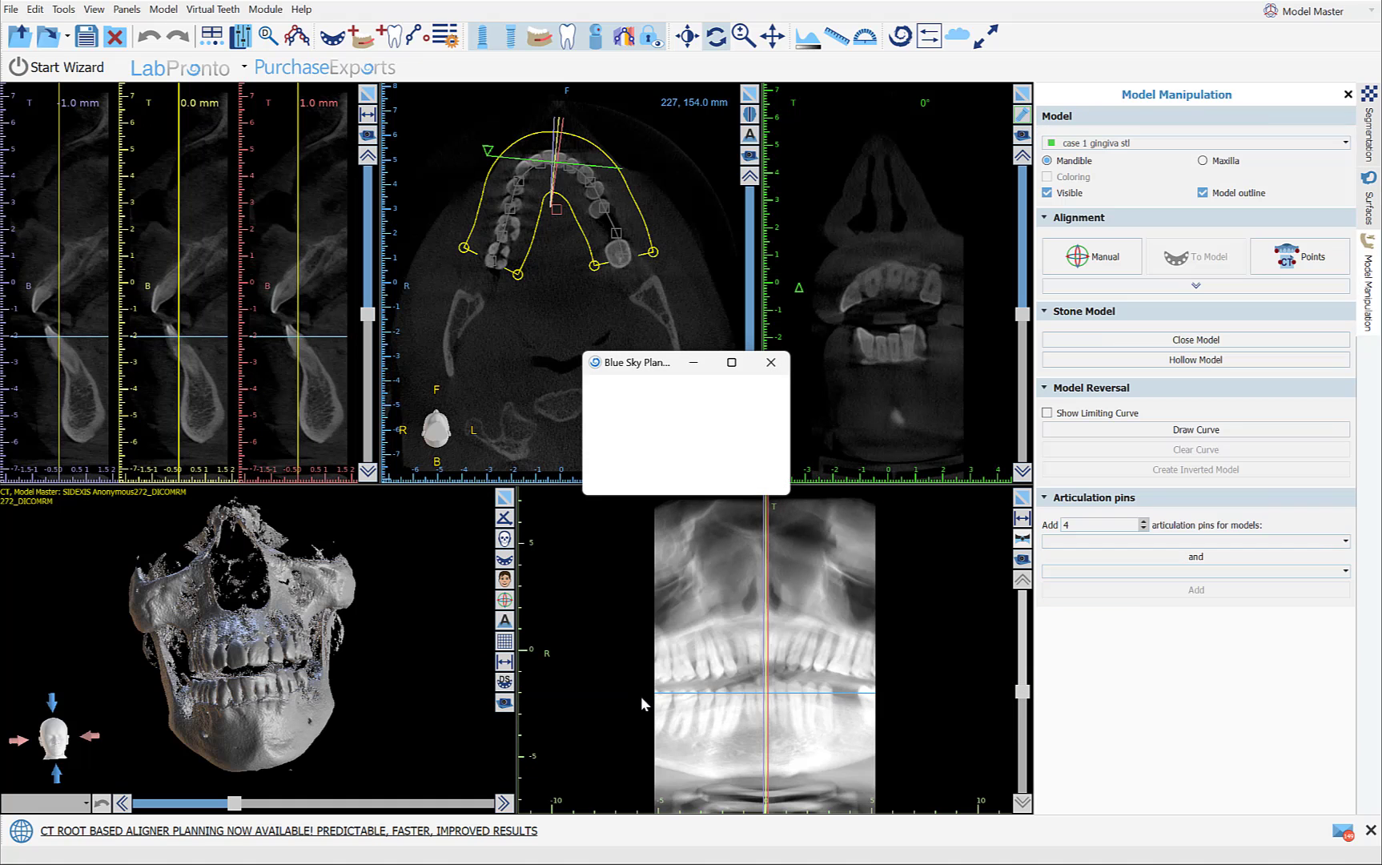
pyautogui.click(686, 475)
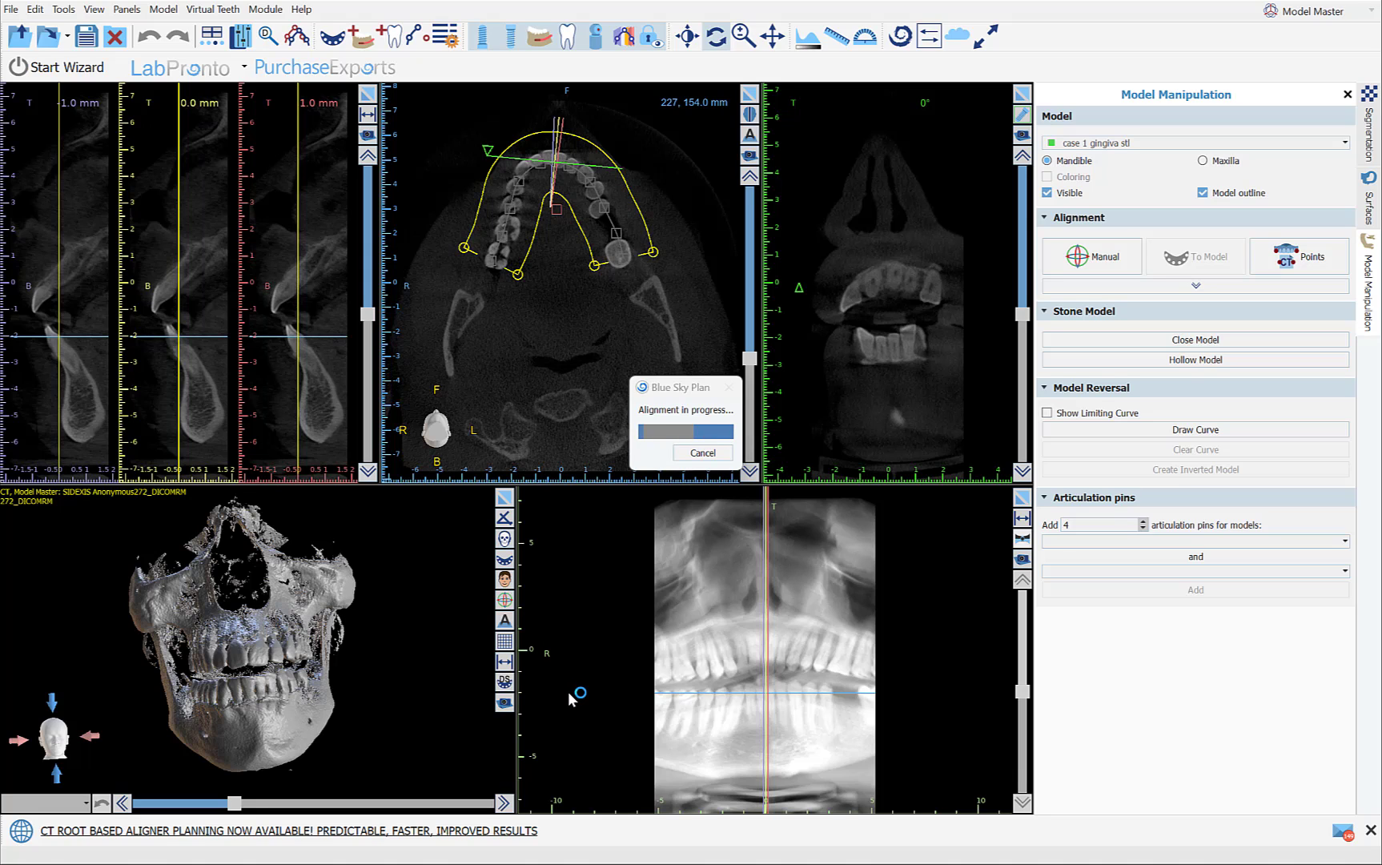
pyautogui.moveTo(385, 645); pyautogui.dragTo(470, 650)
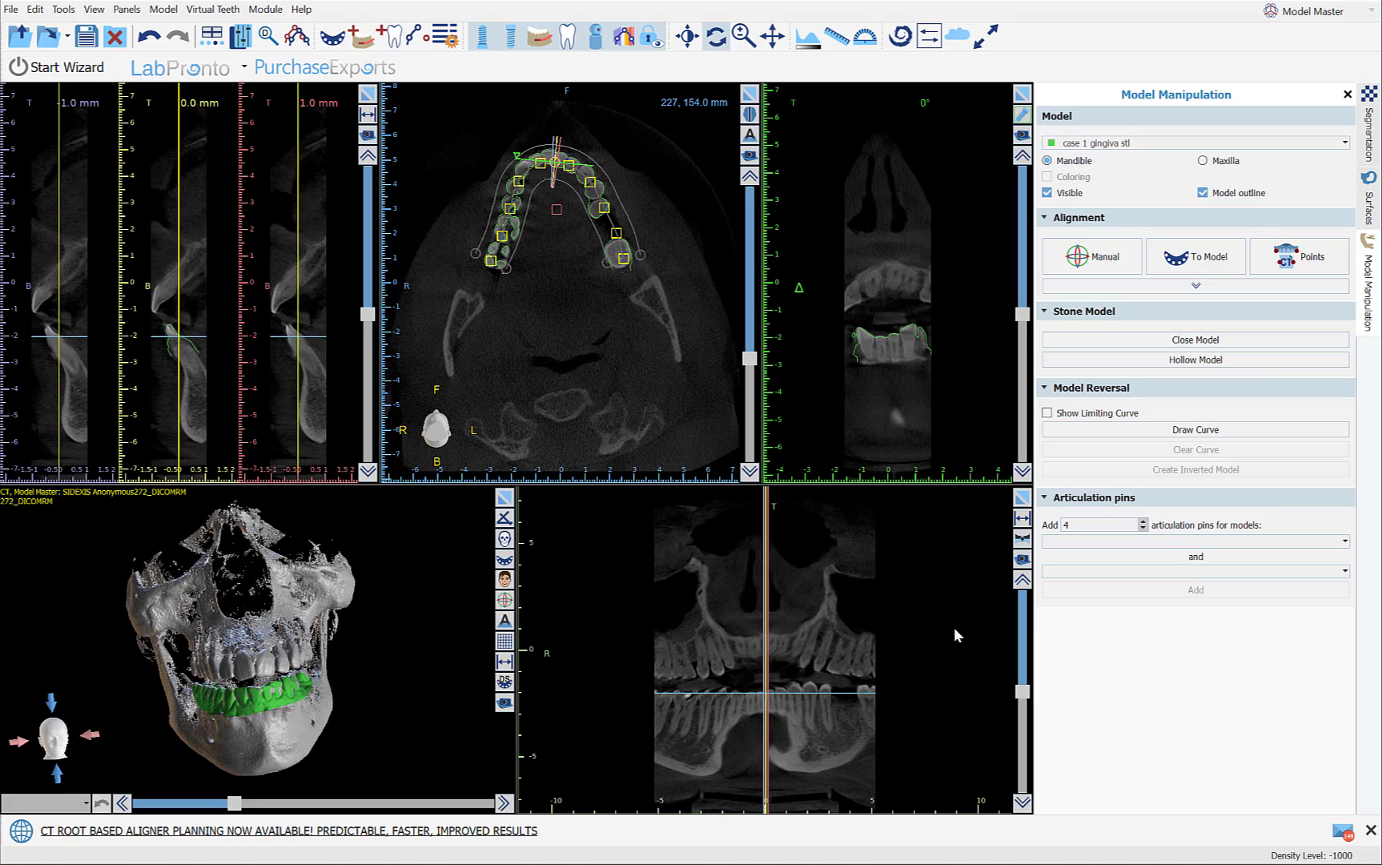
# Run automatic jaw segmentation for both maxilla and mandible, with the teeth and jaw models kept unmerged
pyautogui.click(1371, 145)
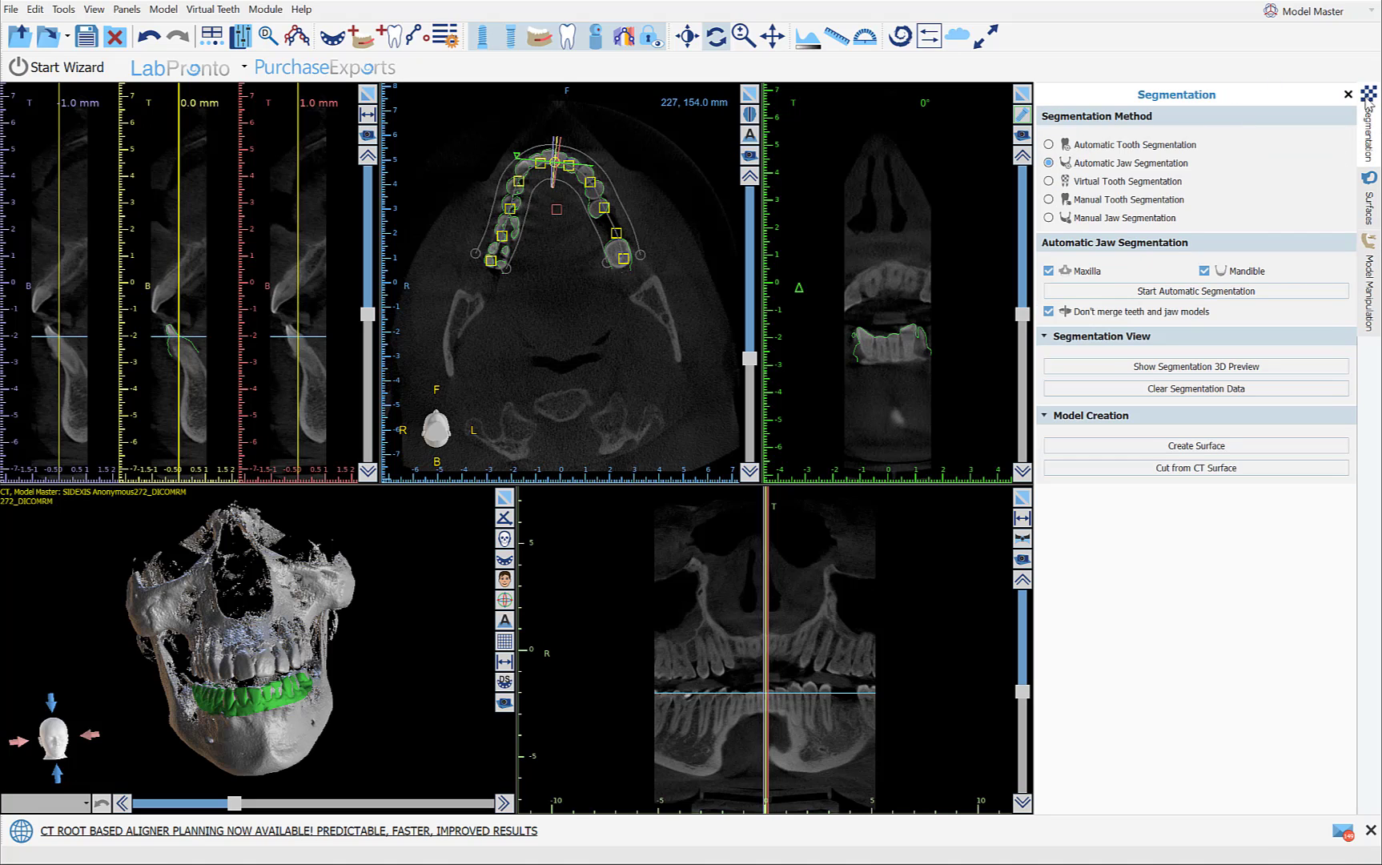
pyautogui.click(248, 47)
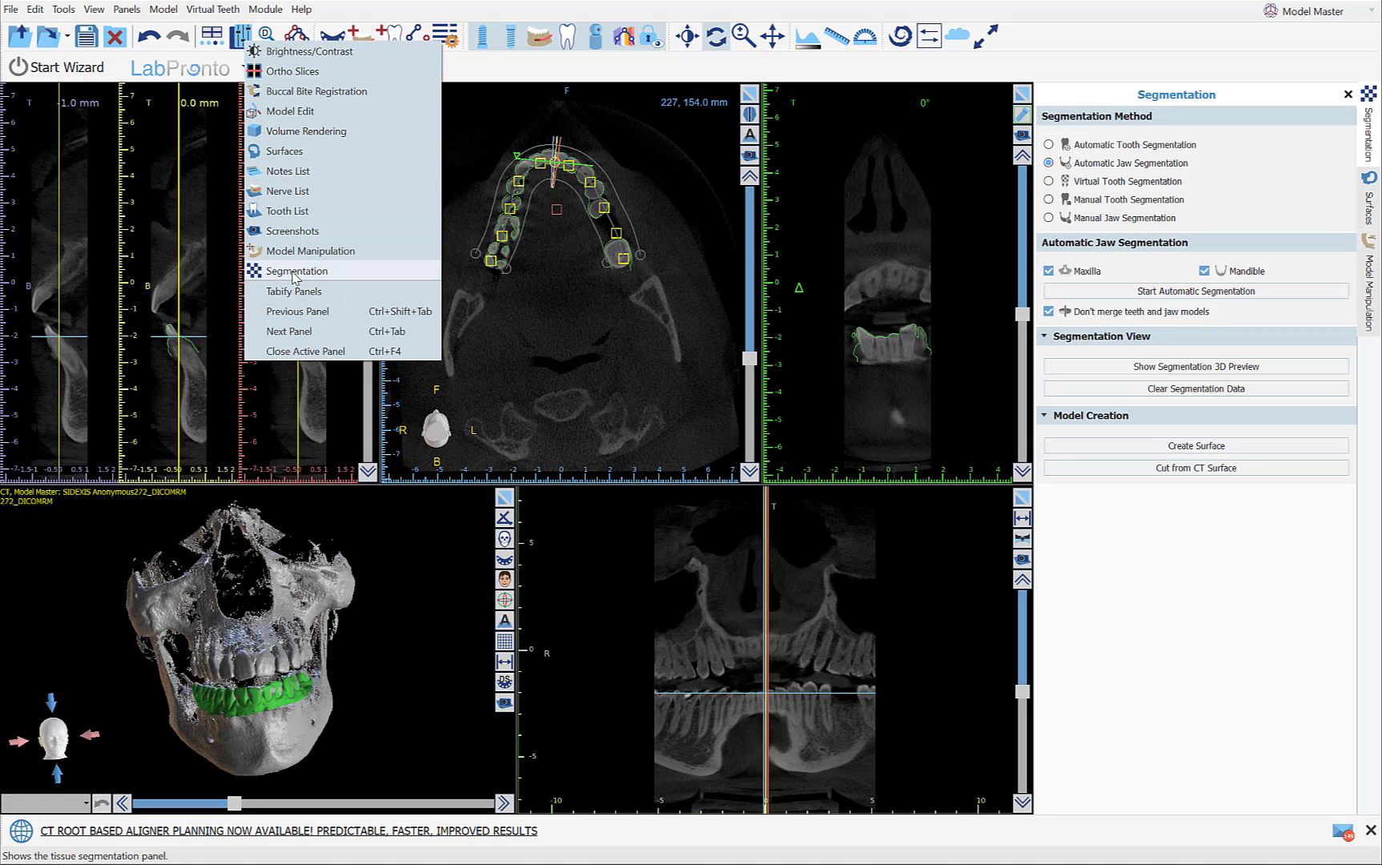
pyautogui.click(329, 272)
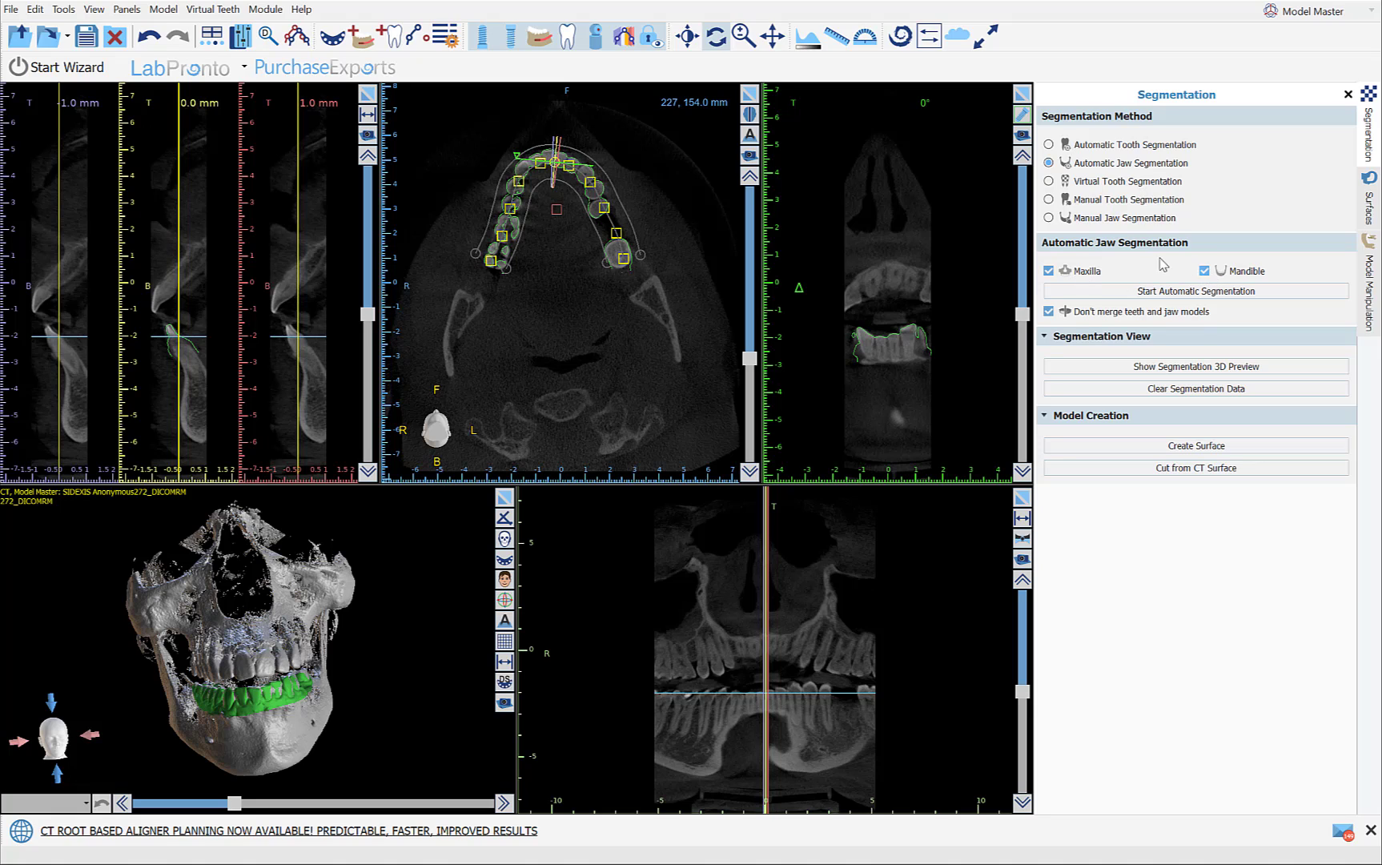
pyautogui.click(1049, 312)
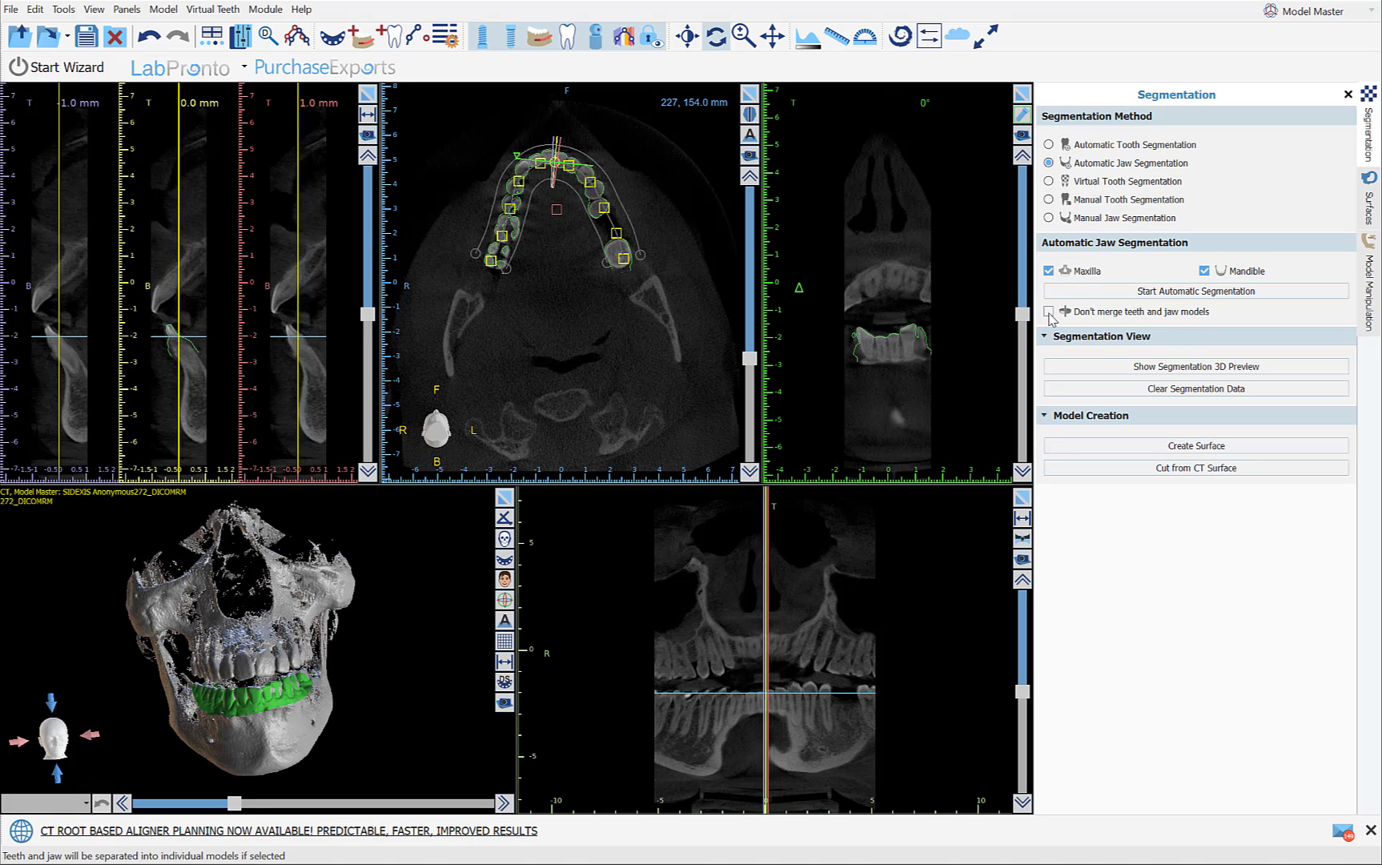
pyautogui.click(1049, 312)
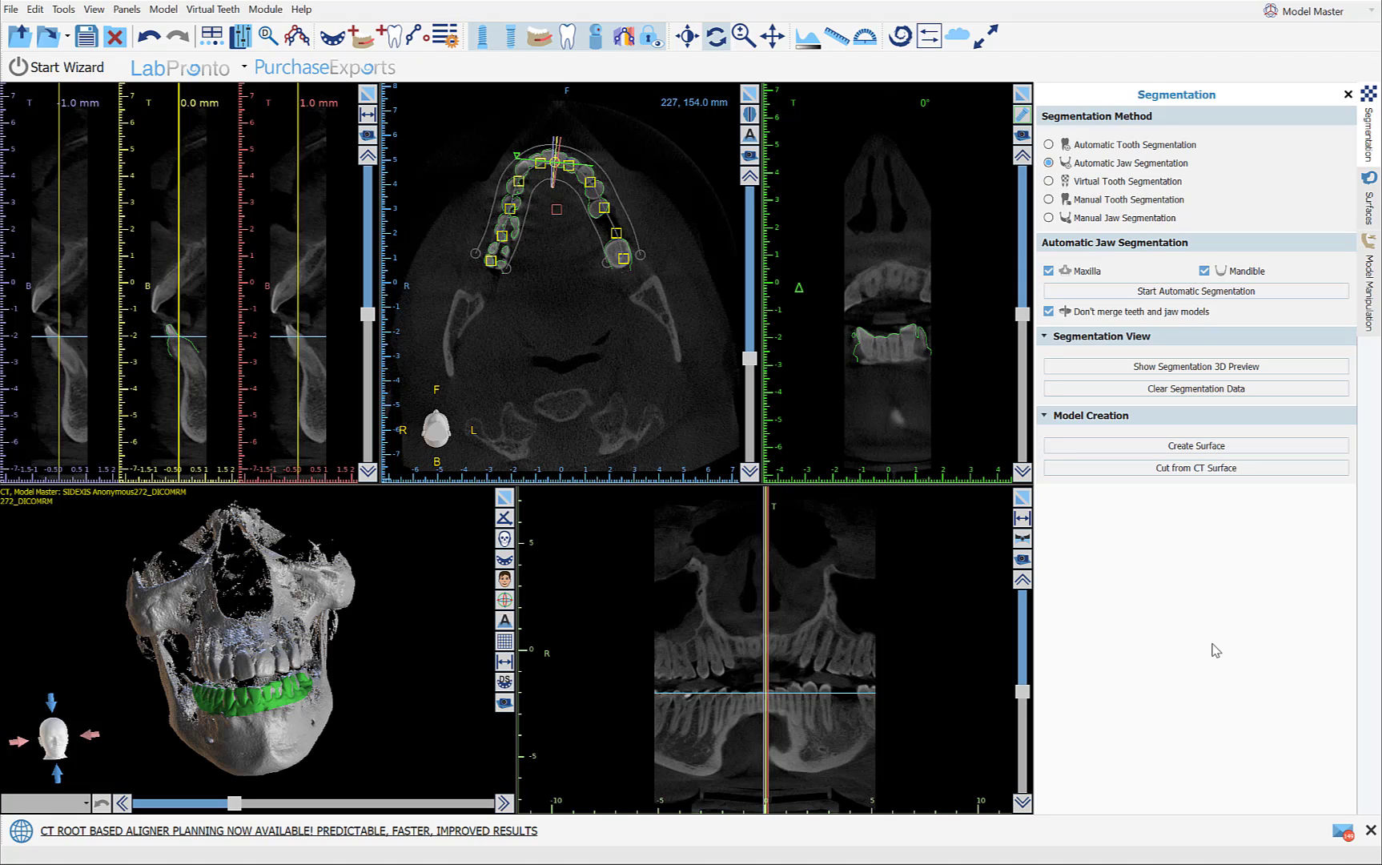
pyautogui.click(1161, 293)
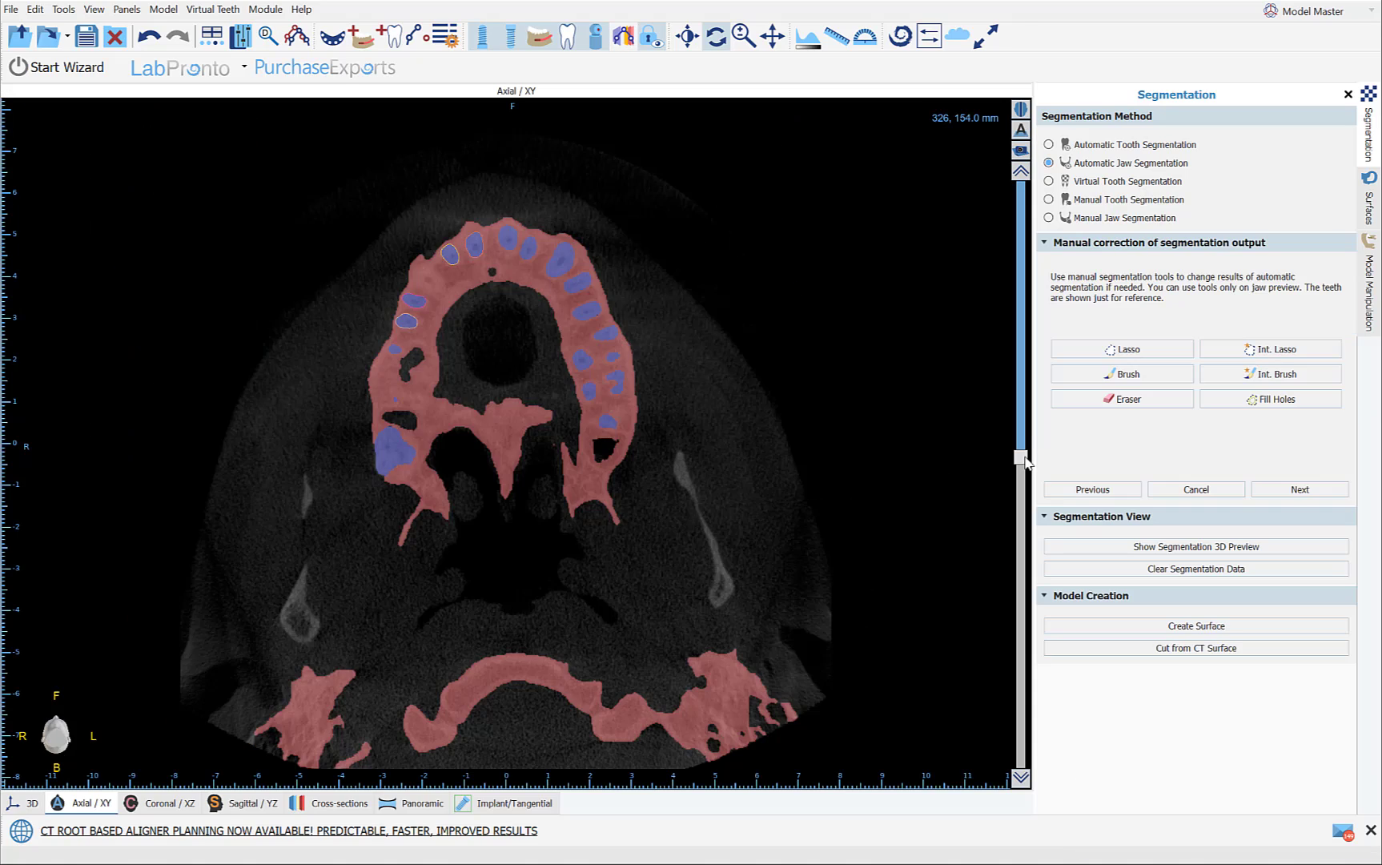
# Review the maxilla and mandible segmentation across the axial slices and create the 3D surfaces from it
pyautogui.moveTo(1021, 449)
pyautogui.mouseDown()
pyautogui.moveTo(1024, 525)
pyautogui.moveTo(1026, 457)
pyautogui.mouseUp()
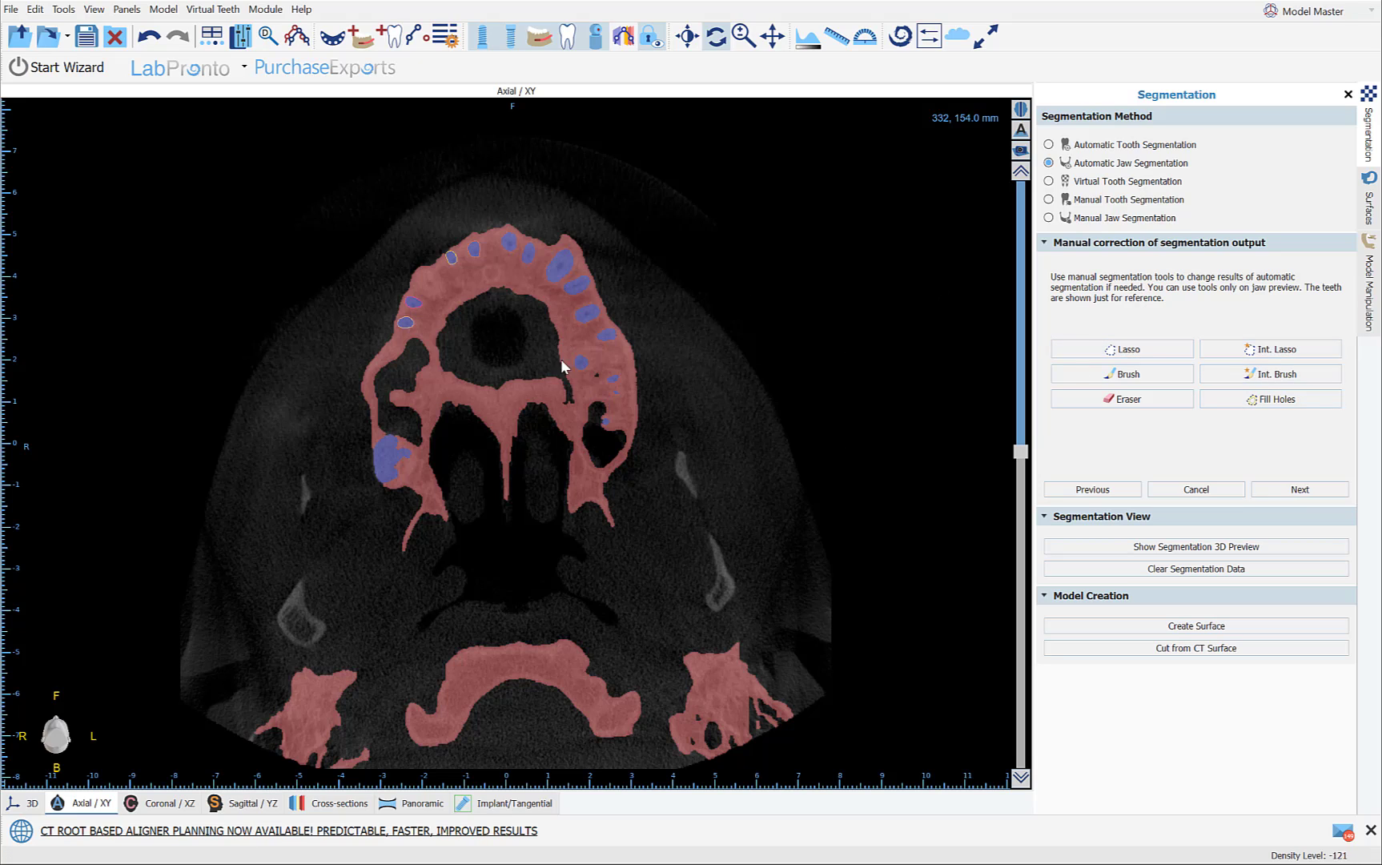
pyautogui.click(1196, 629)
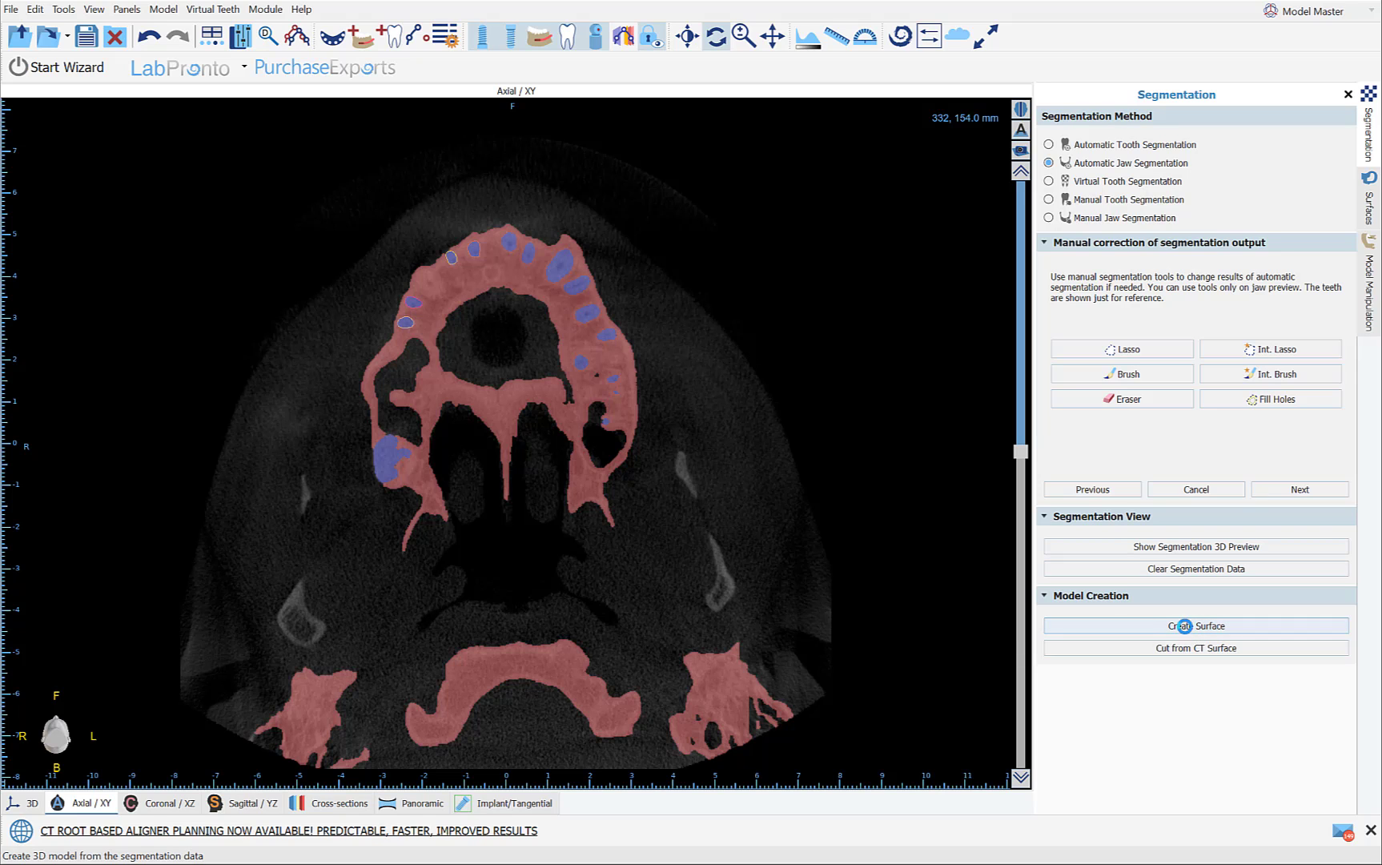
pyautogui.moveTo(1021, 451); pyautogui.dragTo(1022, 576)
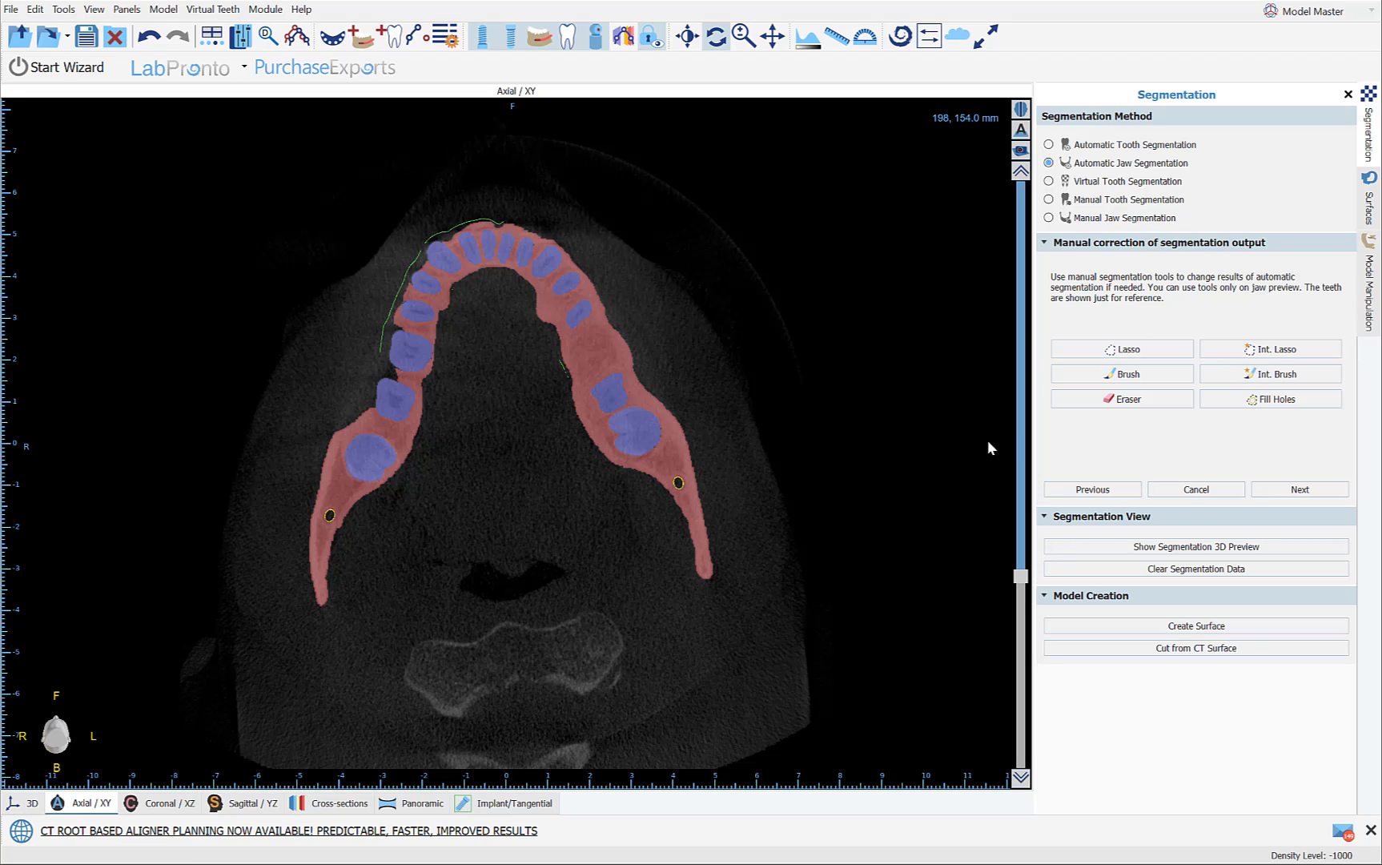
pyautogui.click(1194, 625)
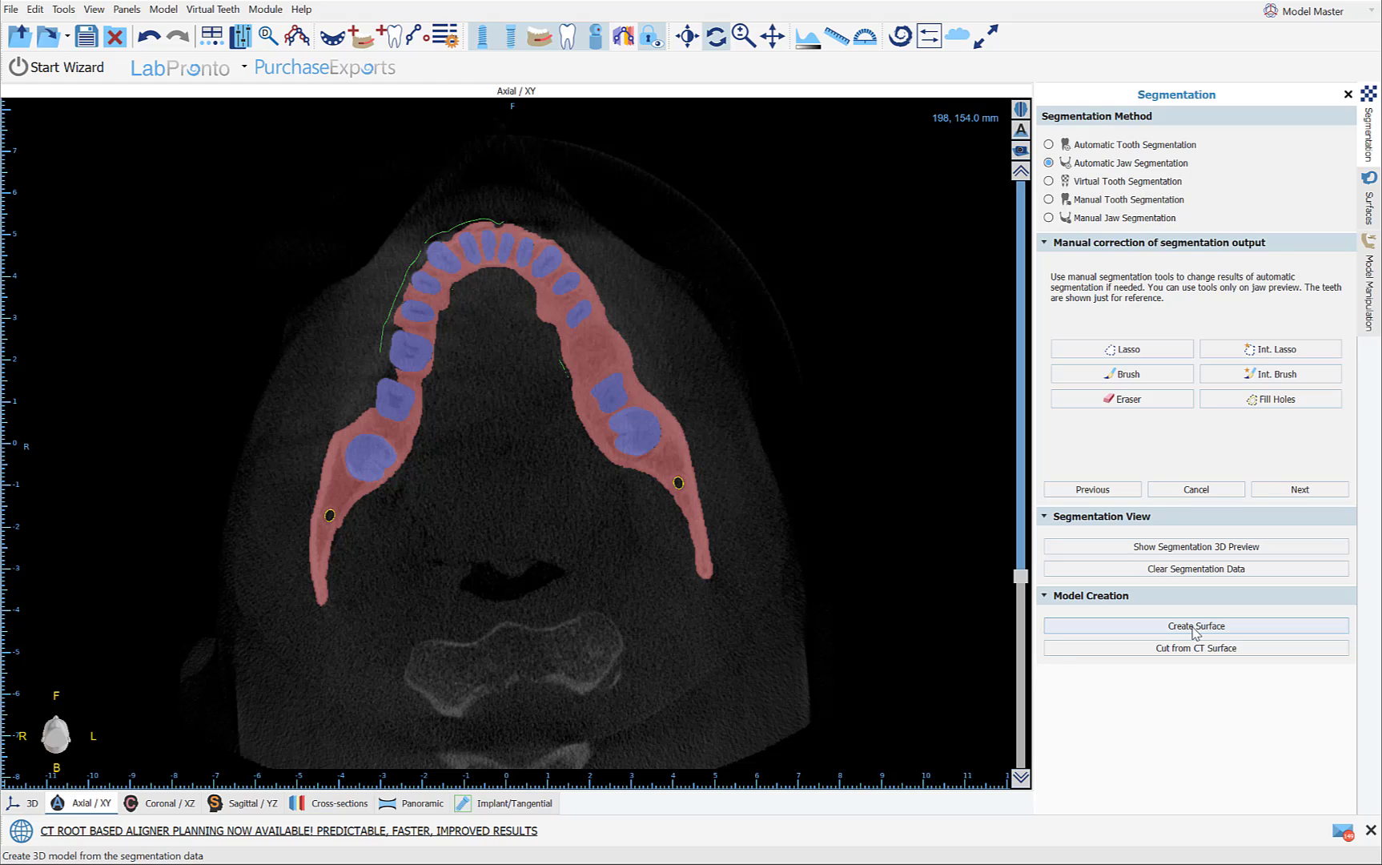
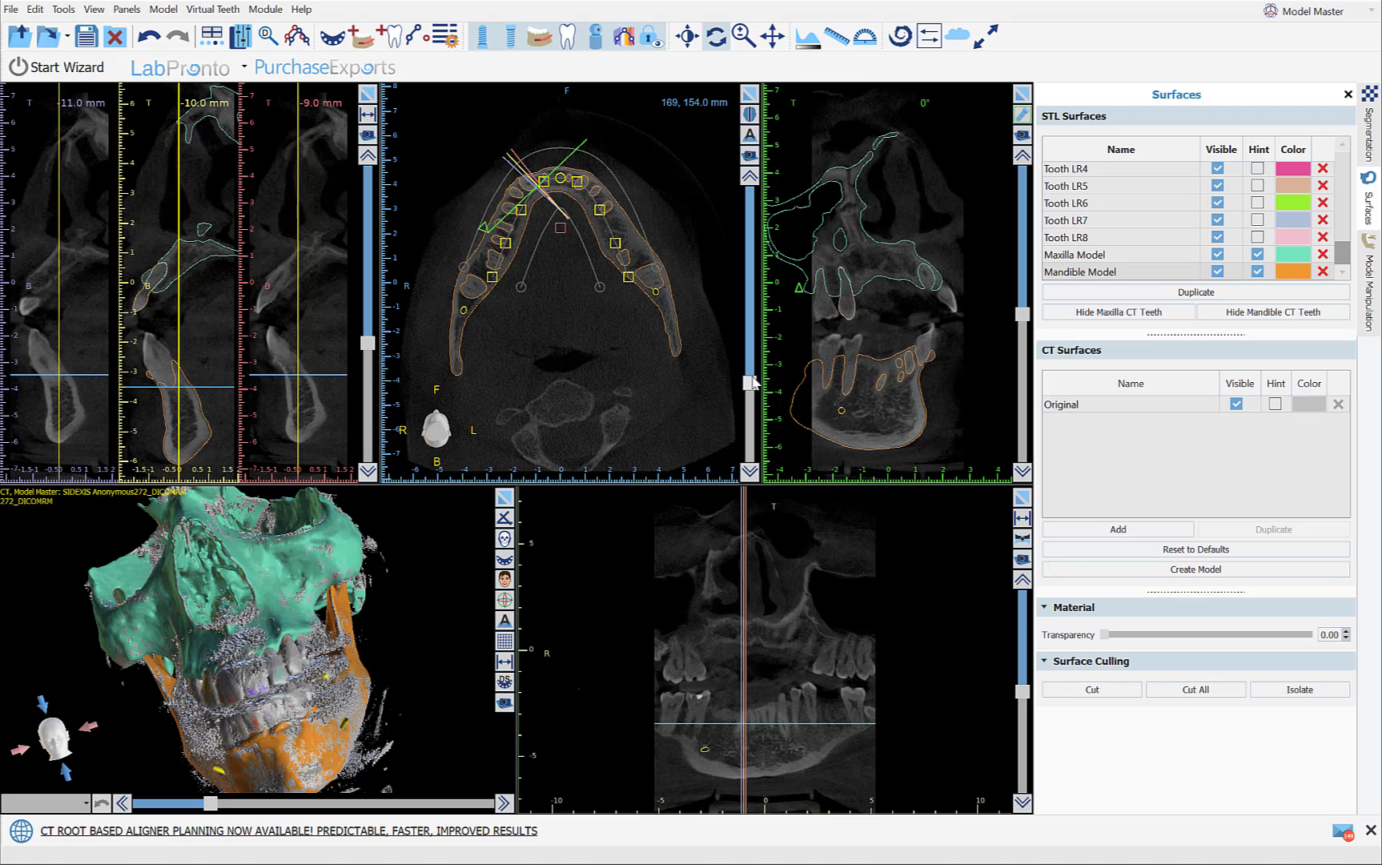
# Check the jaw model outlines on the axial slices and maximize the 3D view of the skull
pyautogui.moveTo(753, 379); pyautogui.dragTo(757, 376)
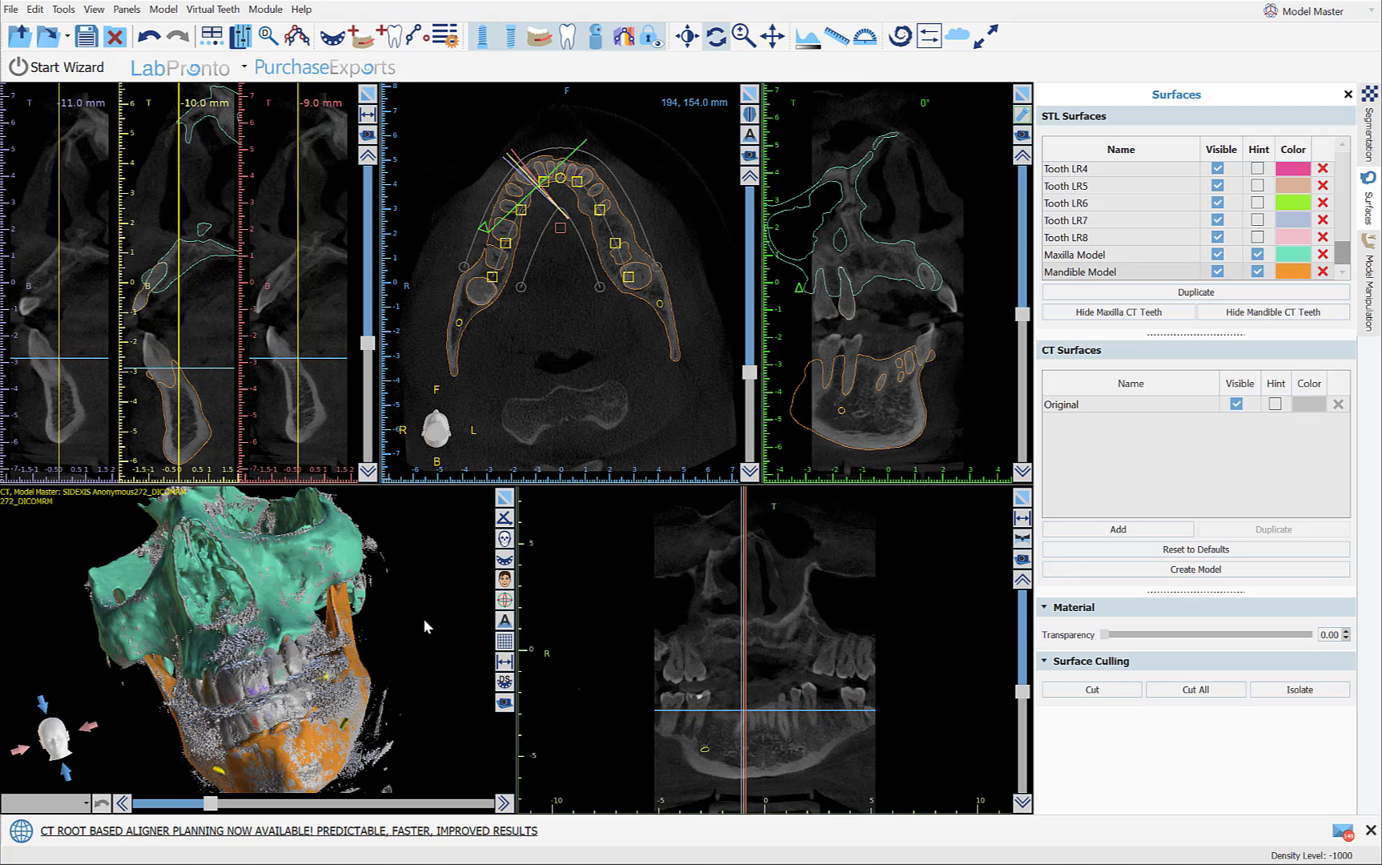
pyautogui.moveTo(425, 620)
pyautogui.mouseDown()
pyautogui.moveTo(410, 619)
pyautogui.moveTo(440, 608)
pyautogui.mouseUp()
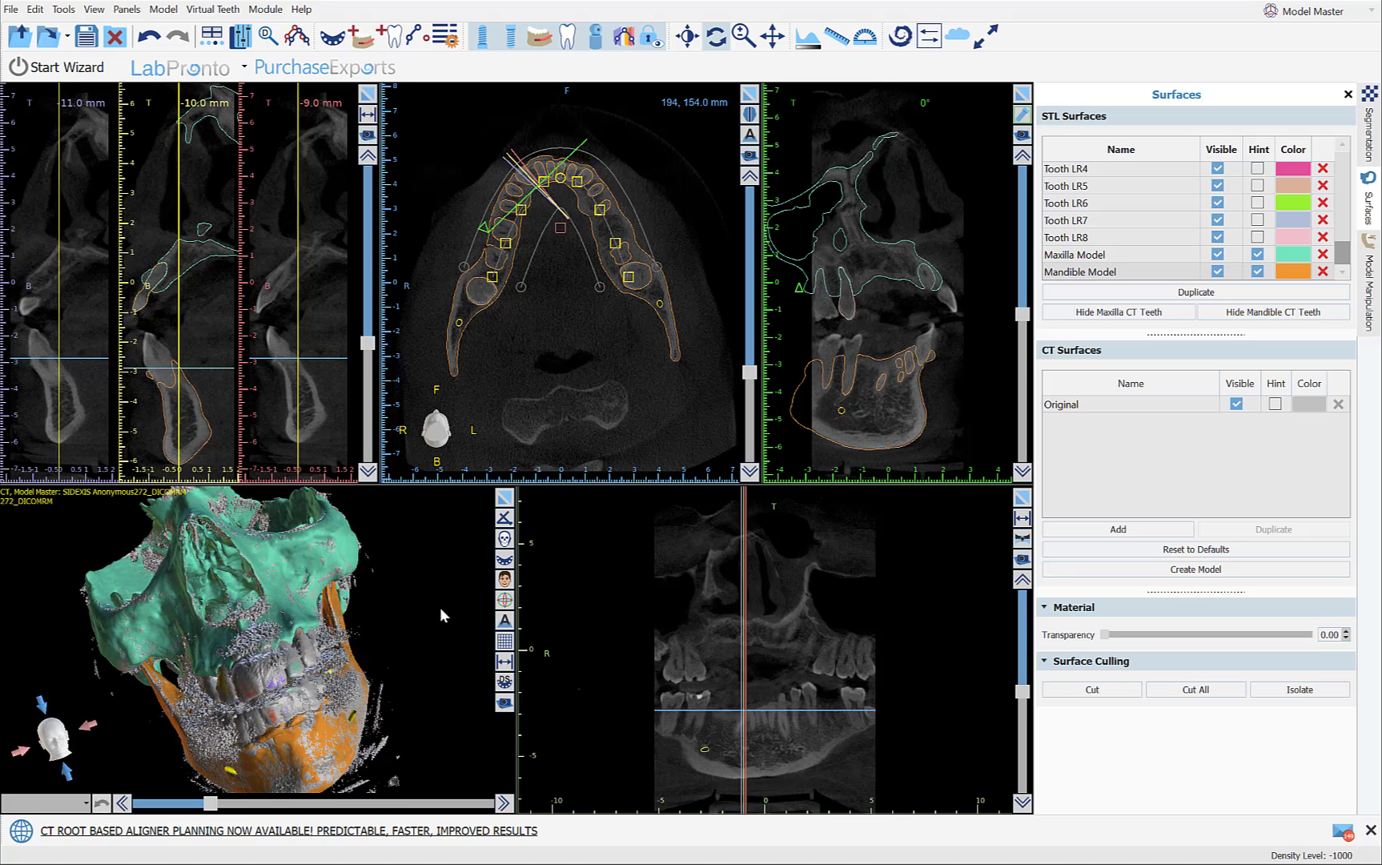
pyautogui.click(504, 497)
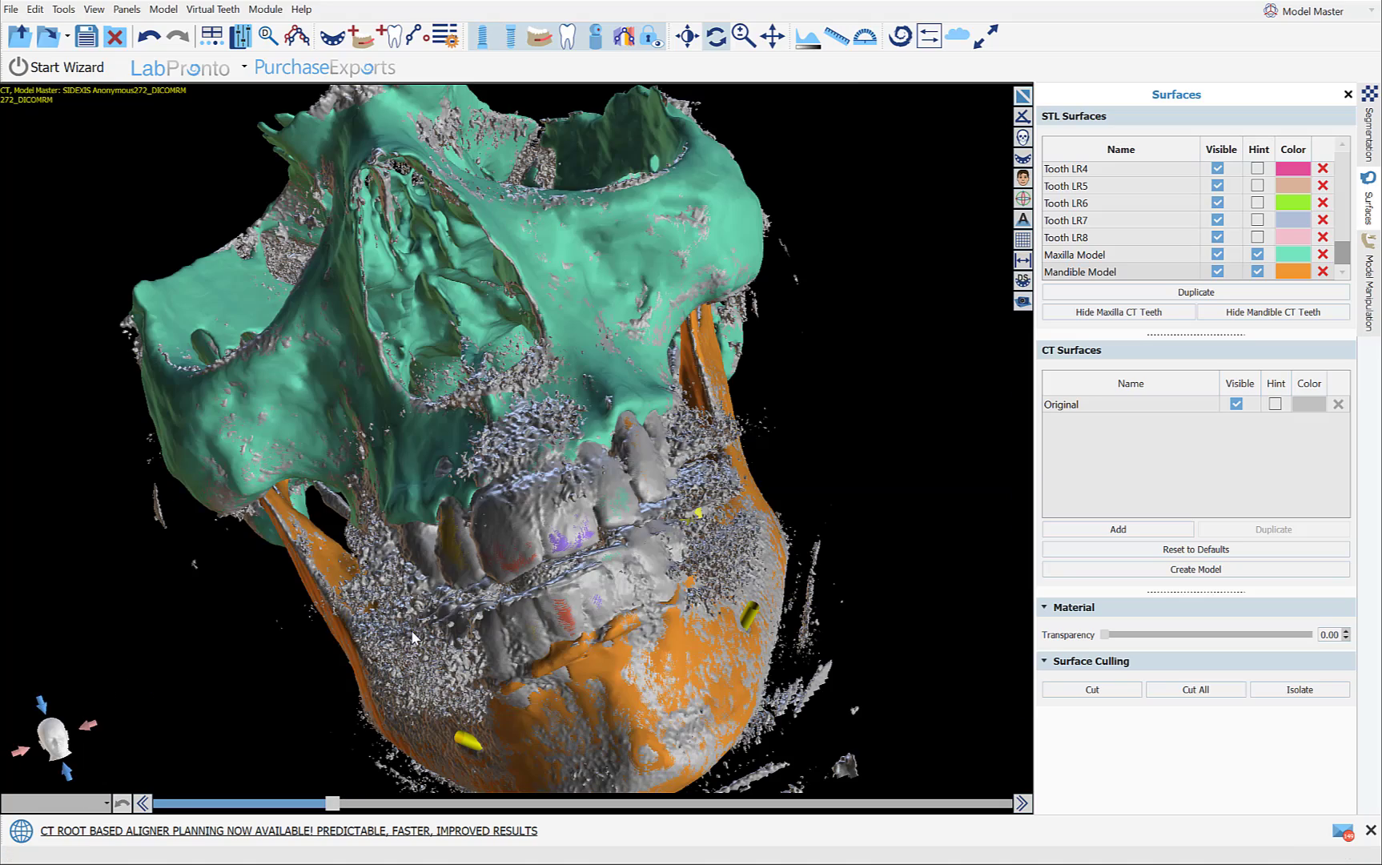
pyautogui.moveTo(267, 596); pyautogui.dragTo(312, 588)
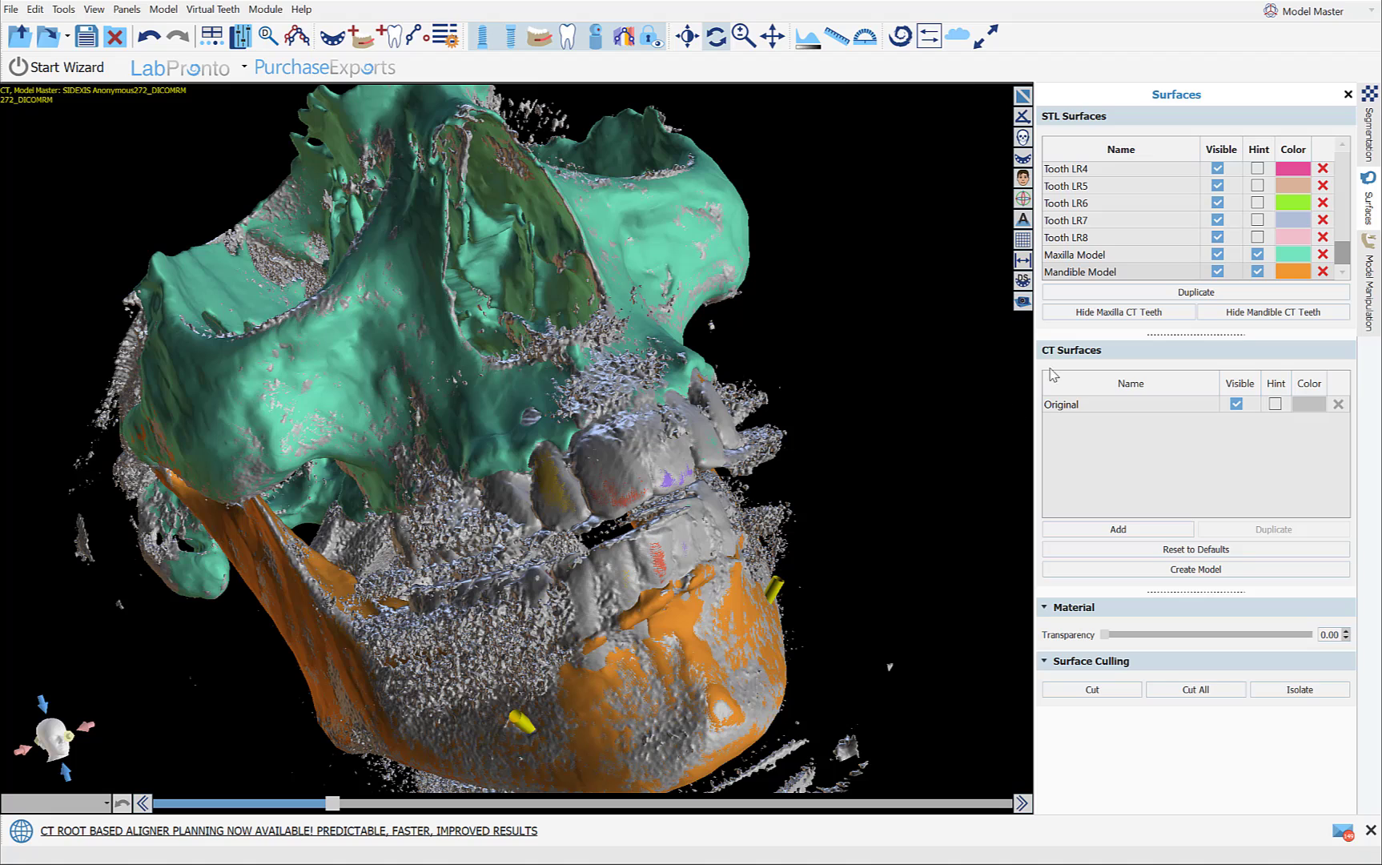
# Hide the Original CT surface and inspect the segmented jaw and tooth models in 3D
pyautogui.click(1130, 258)
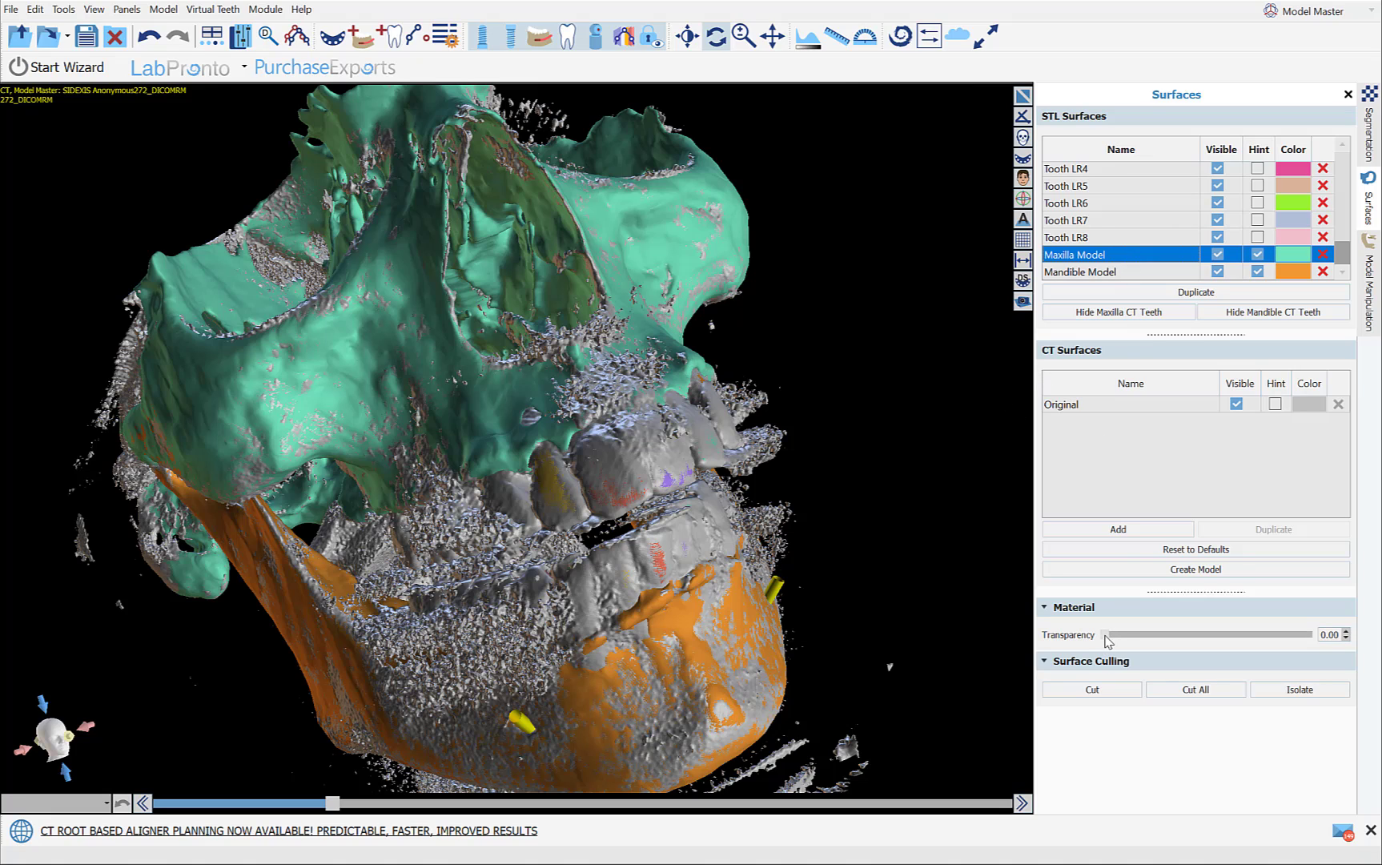
pyautogui.moveTo(1106, 635)
pyautogui.mouseDown()
pyautogui.moveTo(1289, 641)
pyautogui.moveTo(1089, 641)
pyautogui.mouseUp()
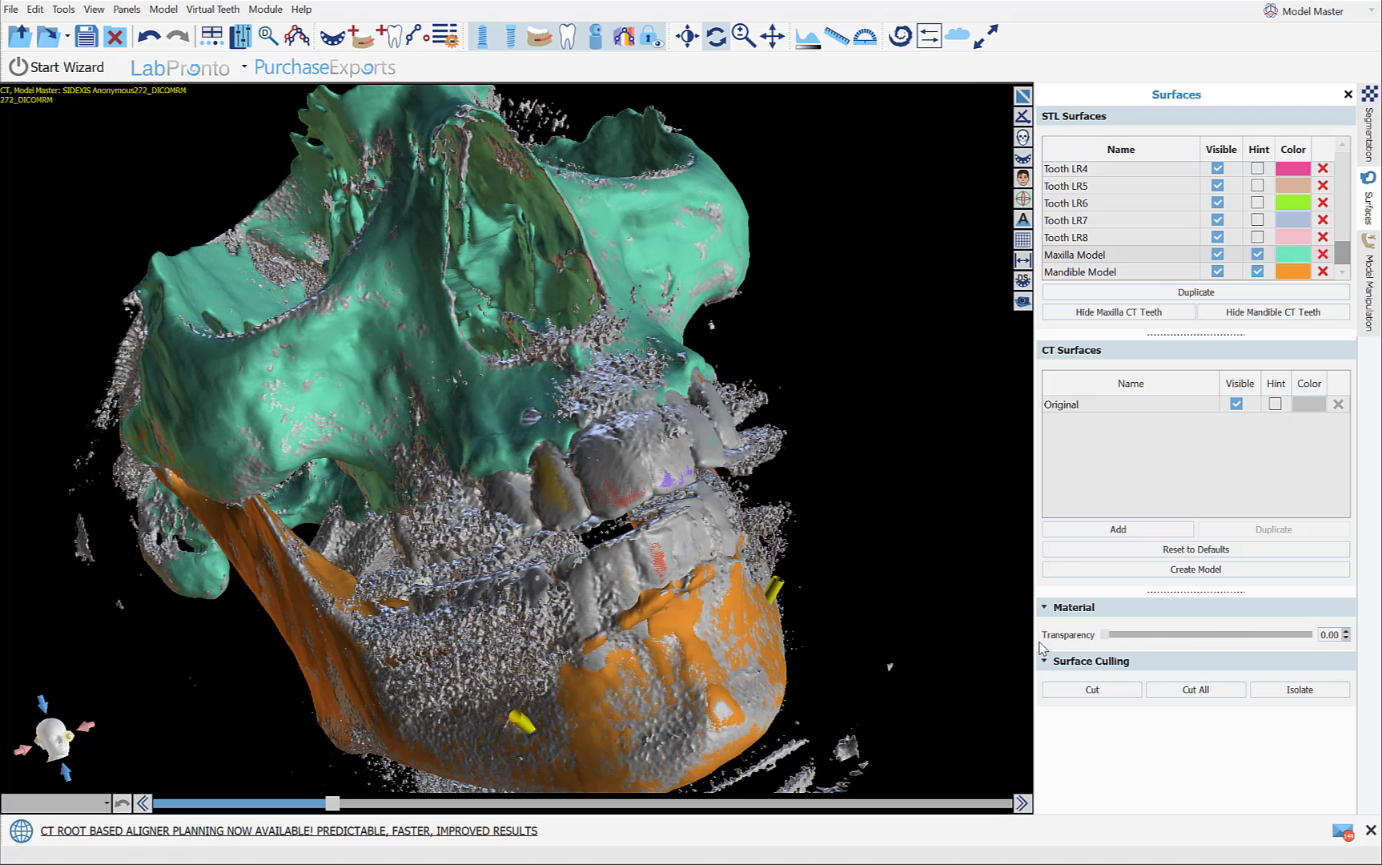
pyautogui.click(1237, 404)
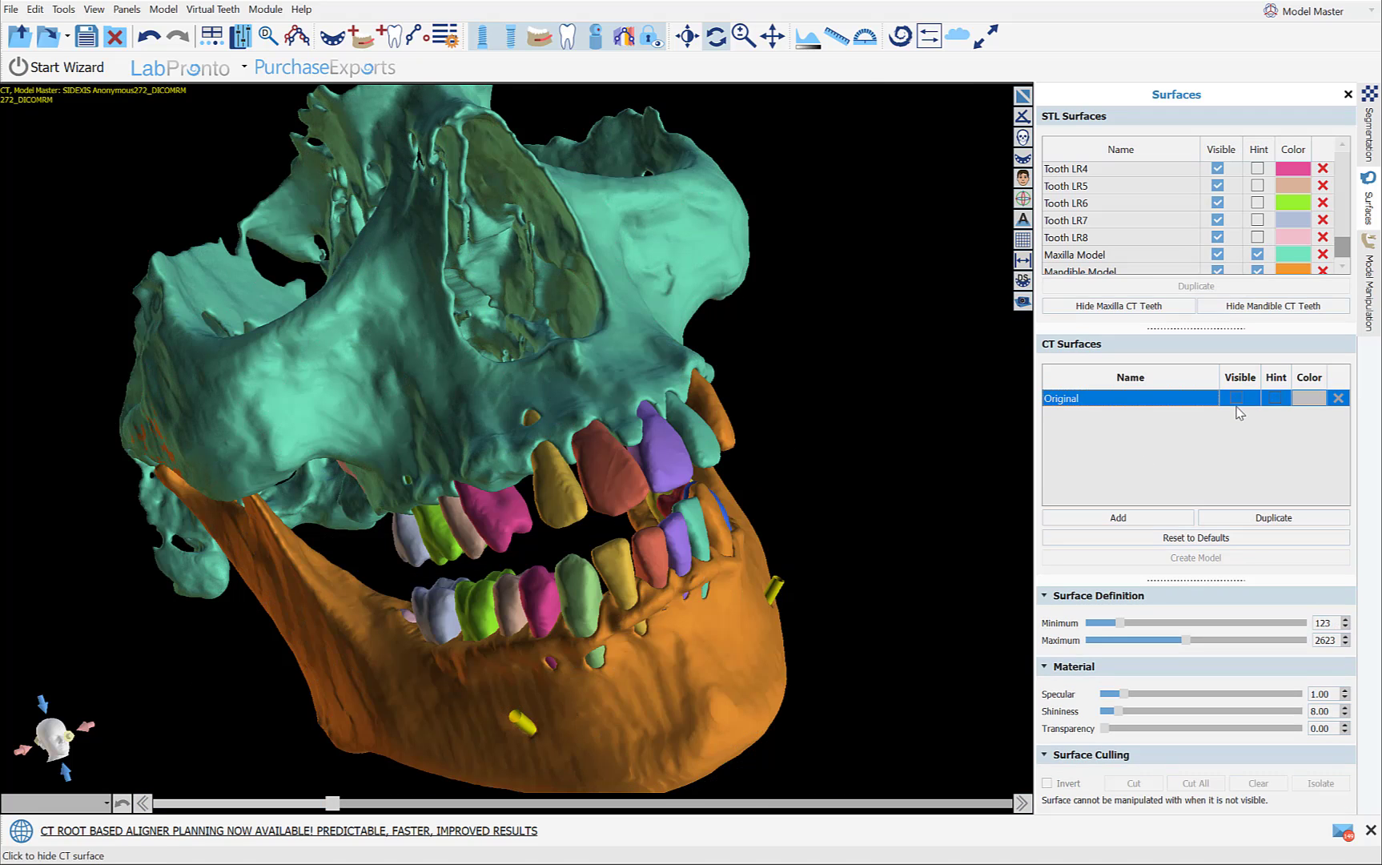
pyautogui.moveTo(790, 495); pyautogui.dragTo(904, 609)
pyautogui.moveTo(526, 221); pyautogui.dragTo(703, 309)
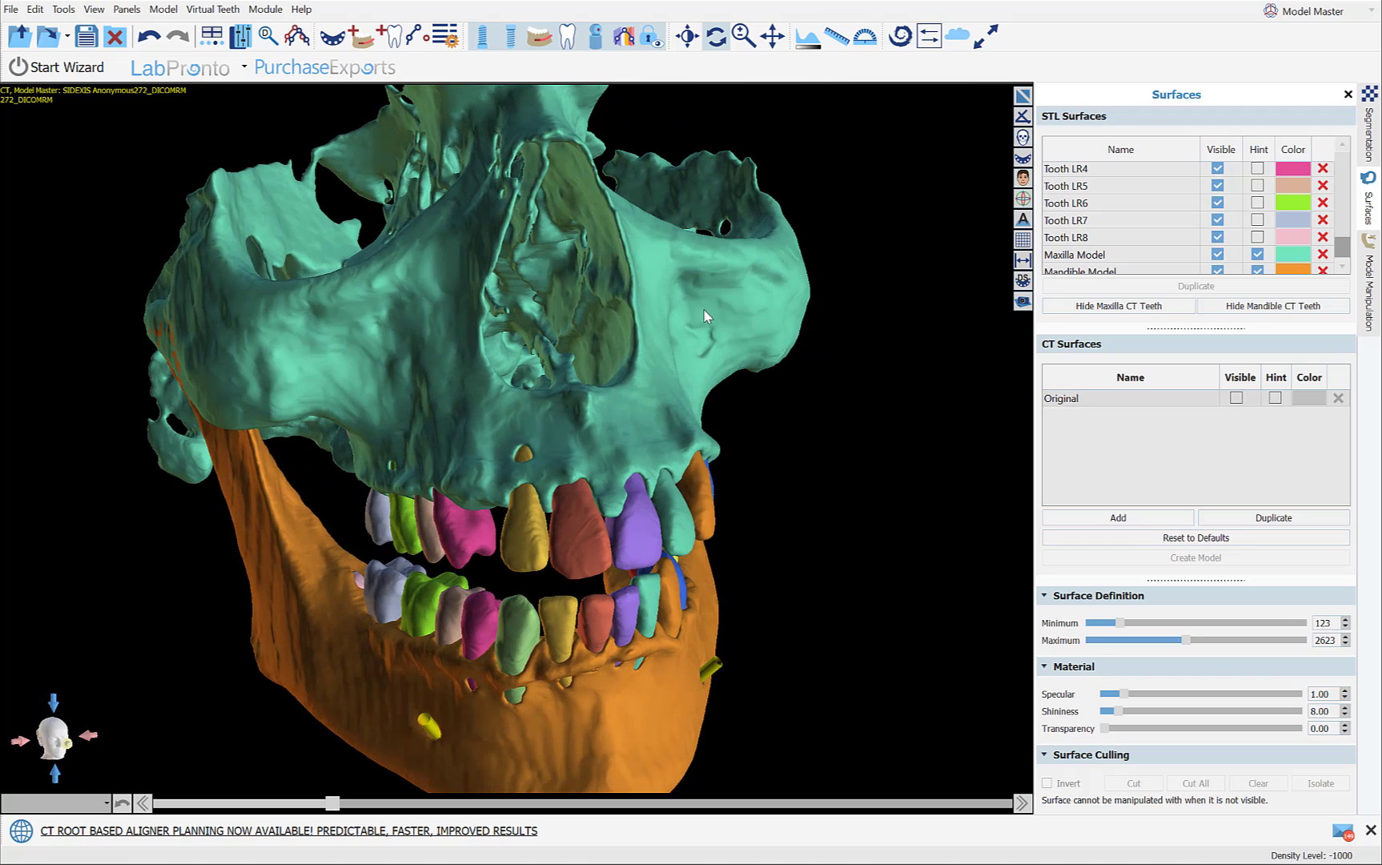
# Toggle the maxilla and mandible CT teeth off and back on to view the jaw models without them
pyautogui.click(1131, 312)
pyautogui.click(1132, 313)
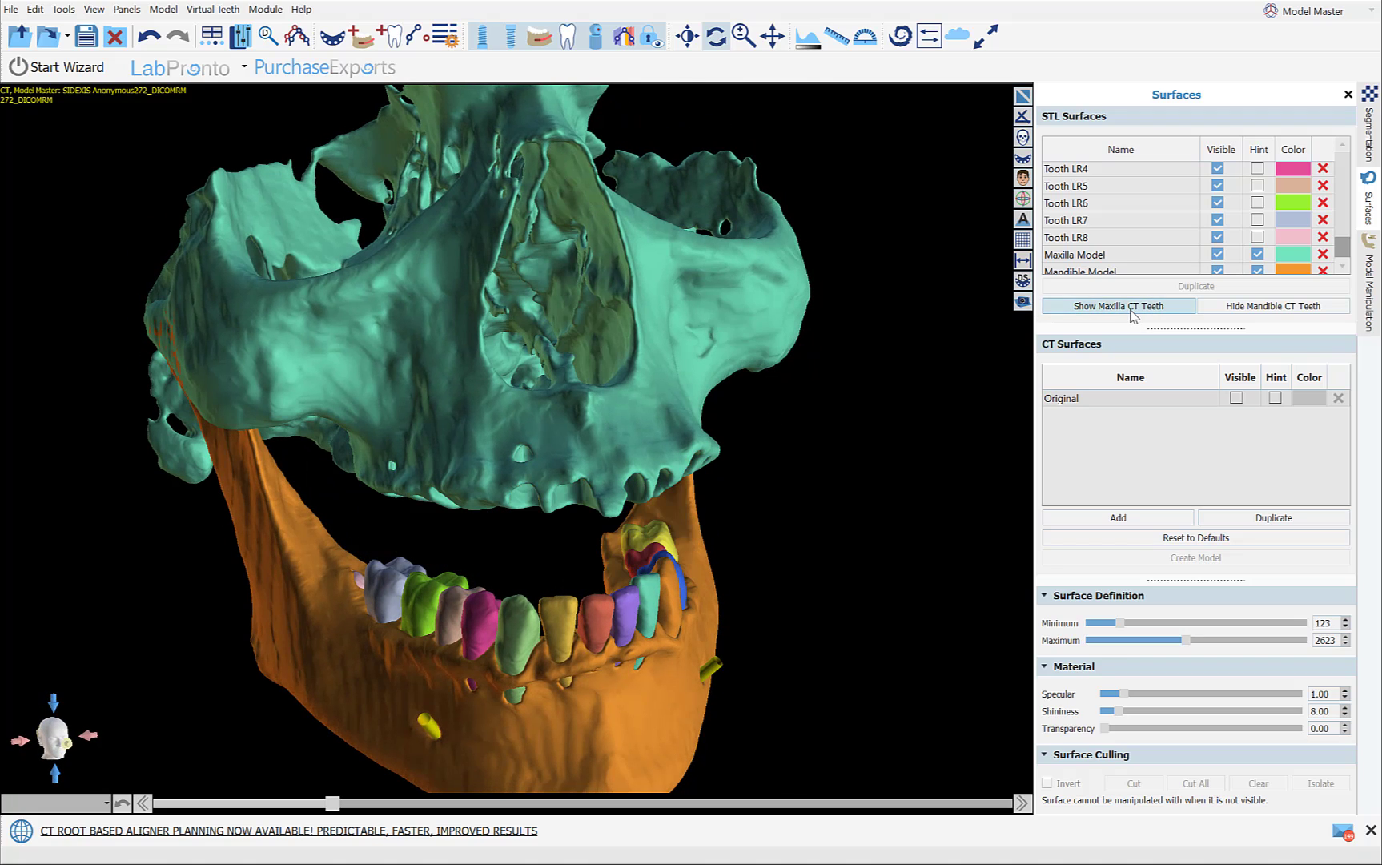
pyautogui.click(1262, 314)
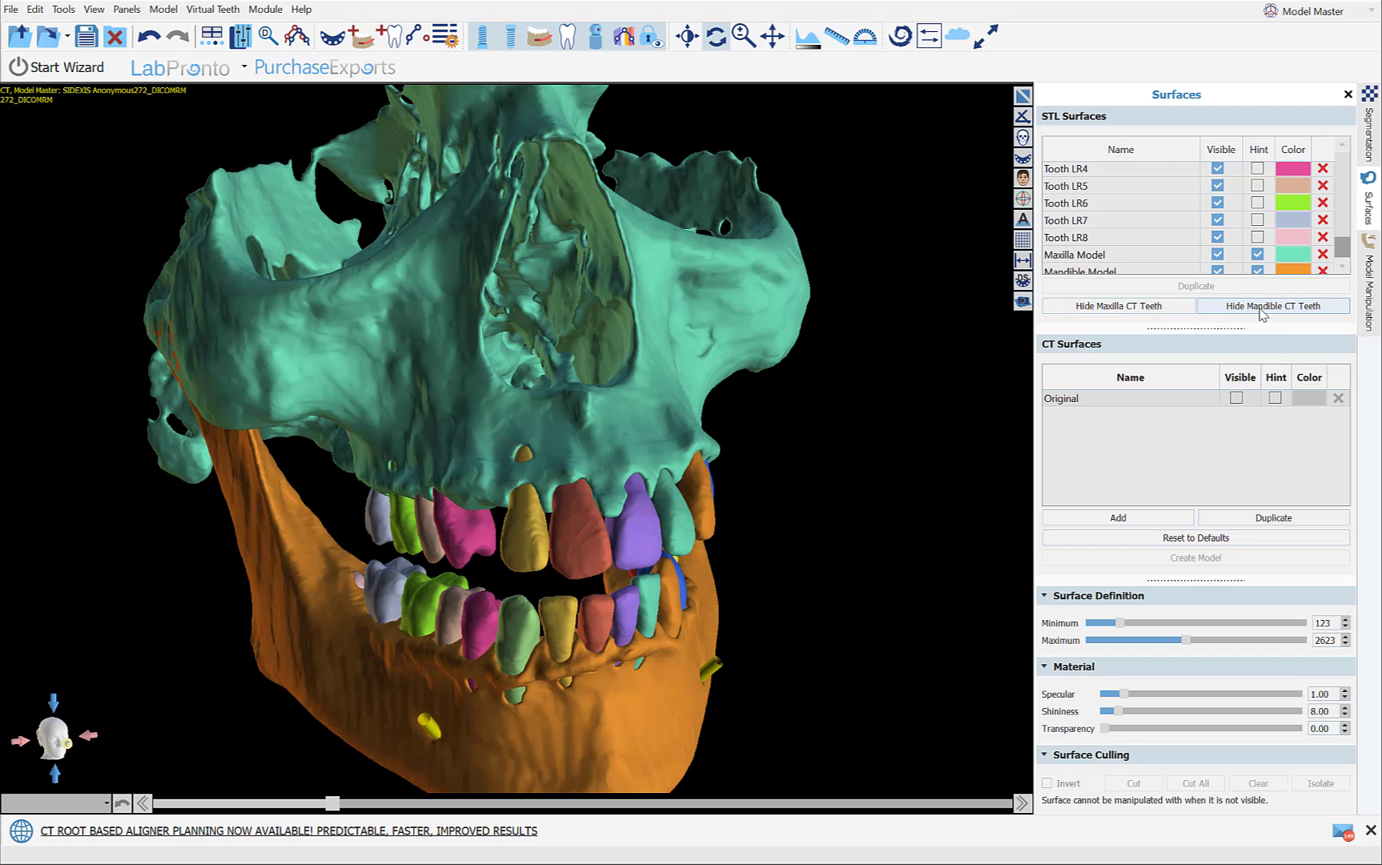
pyautogui.click(1257, 314)
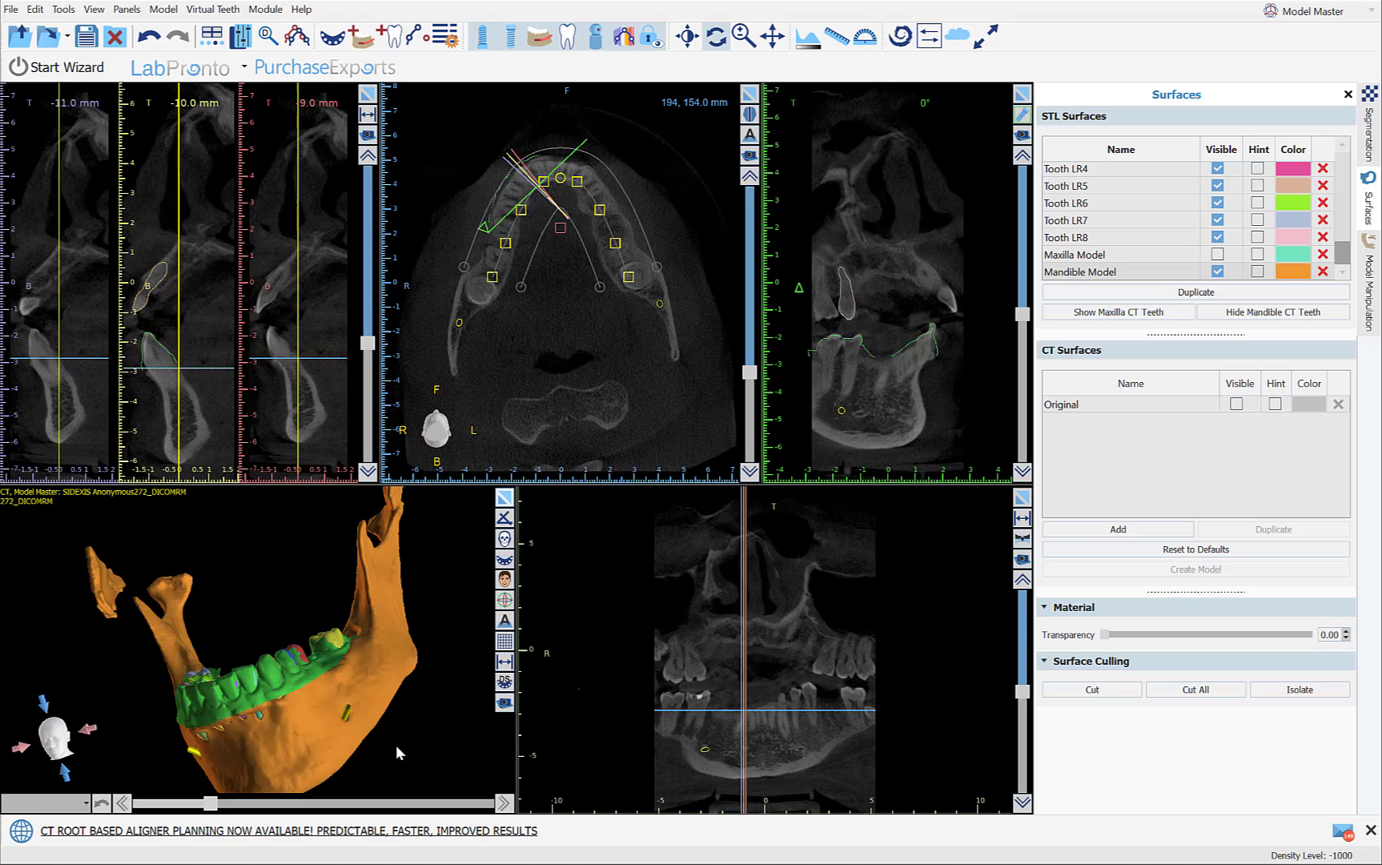
# Set the Mandible Model's transparency to 0.45 to expose the roots, and hide the nerves
pyautogui.moveTo(396, 747); pyautogui.dragTo(416, 758)
pyautogui.moveTo(1106, 639); pyautogui.dragTo(1207, 638)
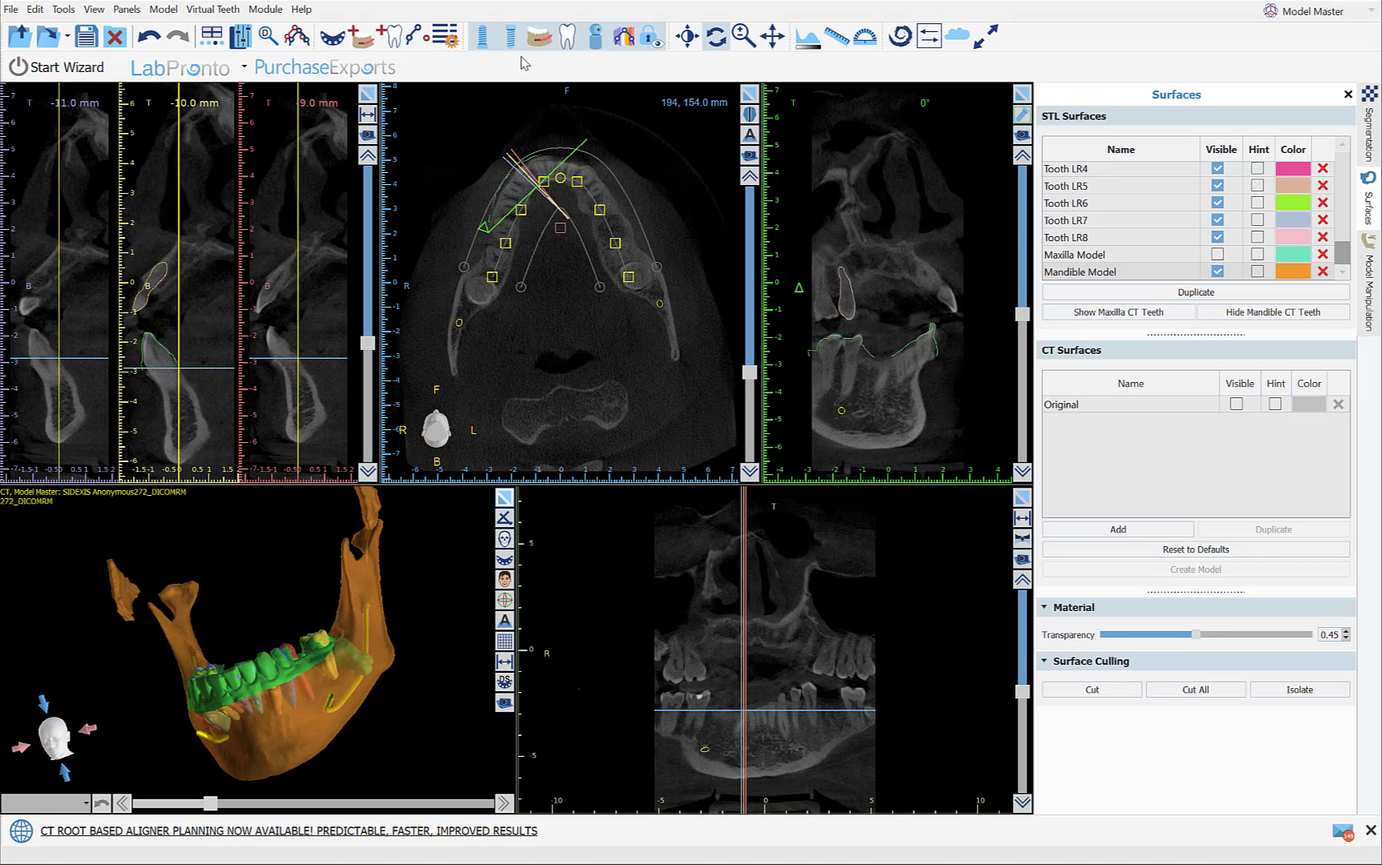
pyautogui.click(539, 39)
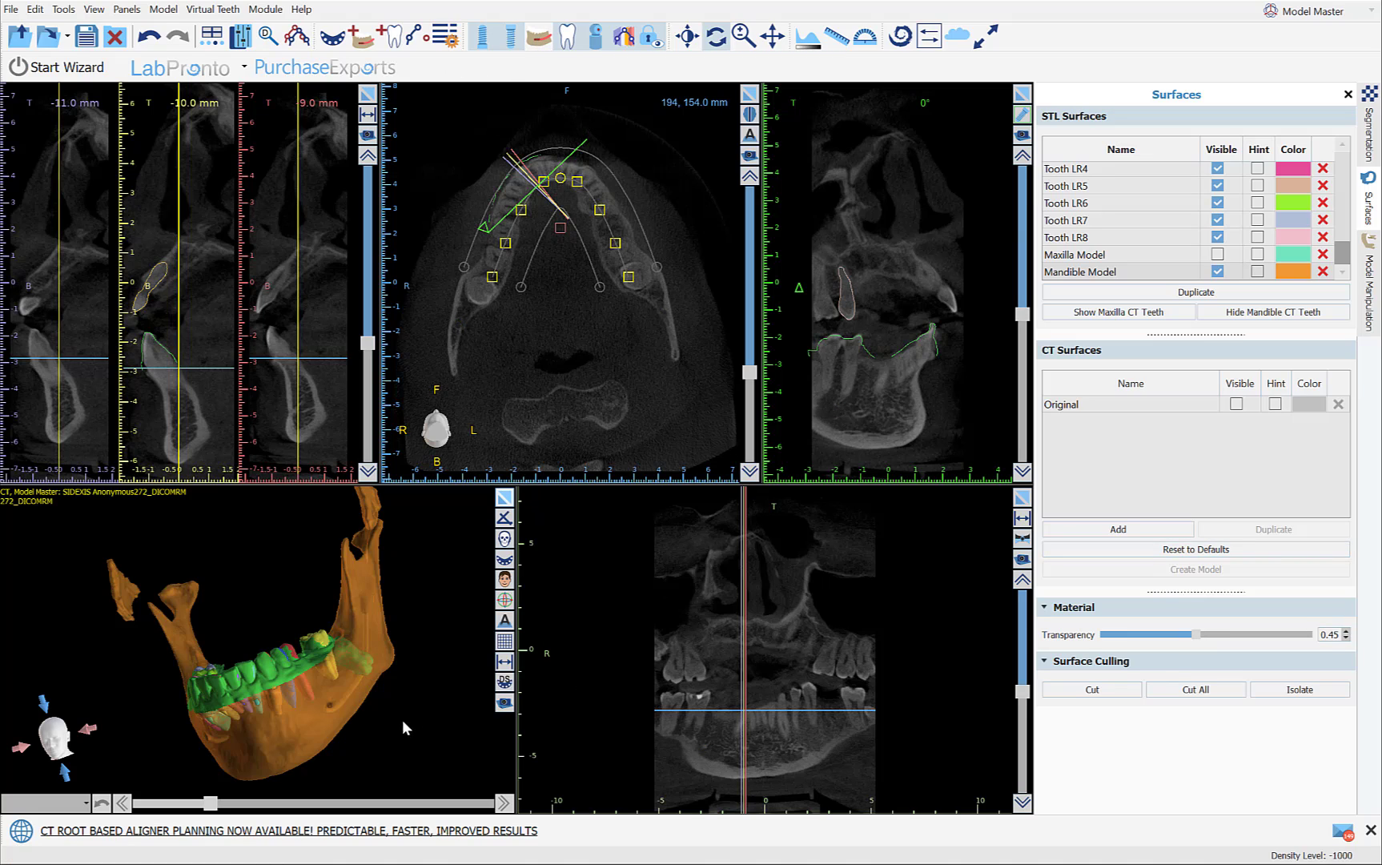
# Reset the Mandible Model's transparency to 0.00 and examine how the gingiva scan sits on the jaw and teeth
pyautogui.moveTo(1197, 638); pyautogui.dragTo(1073, 647)
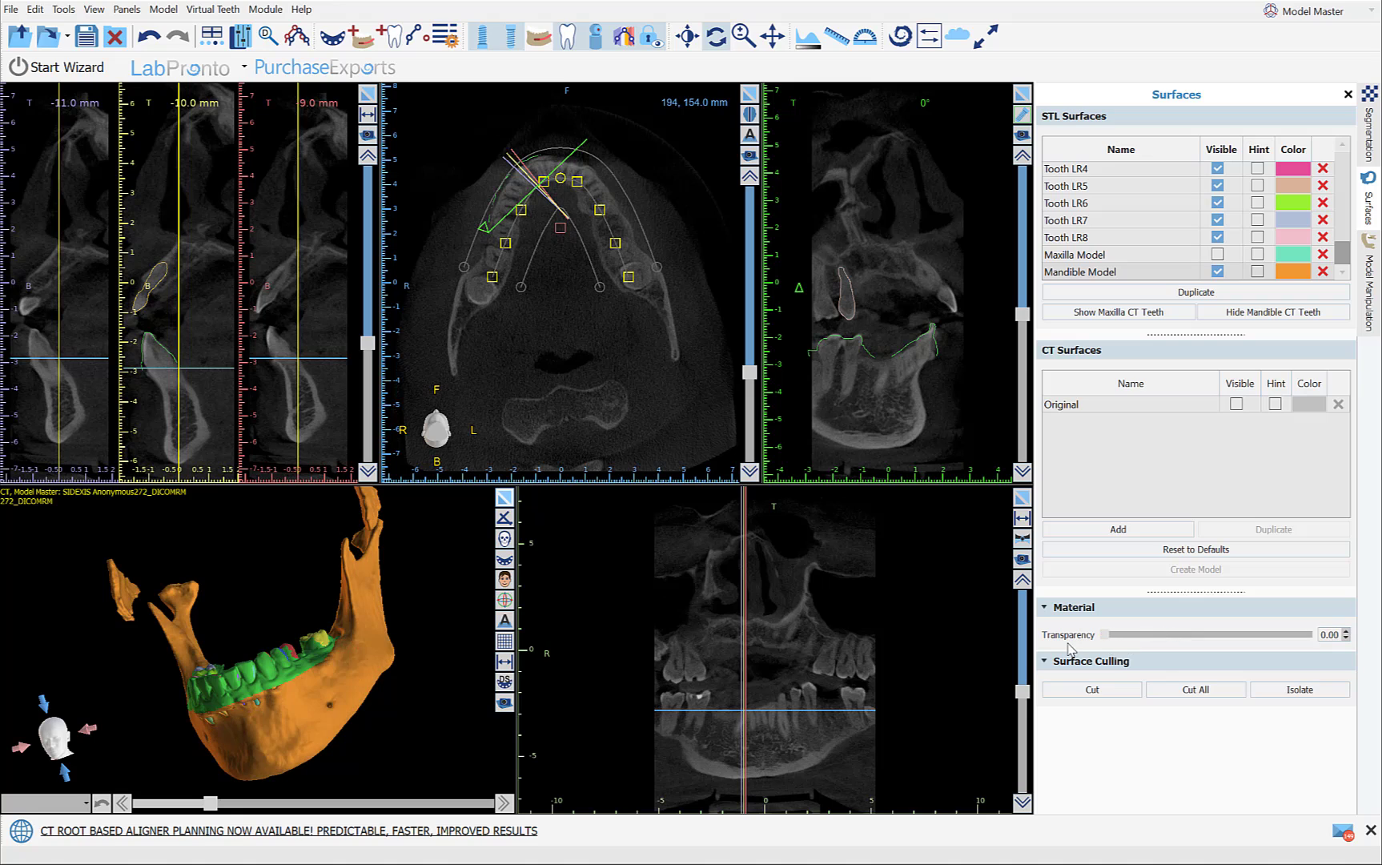
pyautogui.moveTo(241, 681); pyautogui.dragTo(363, 709)
pyautogui.scroll(3, 365, 708)
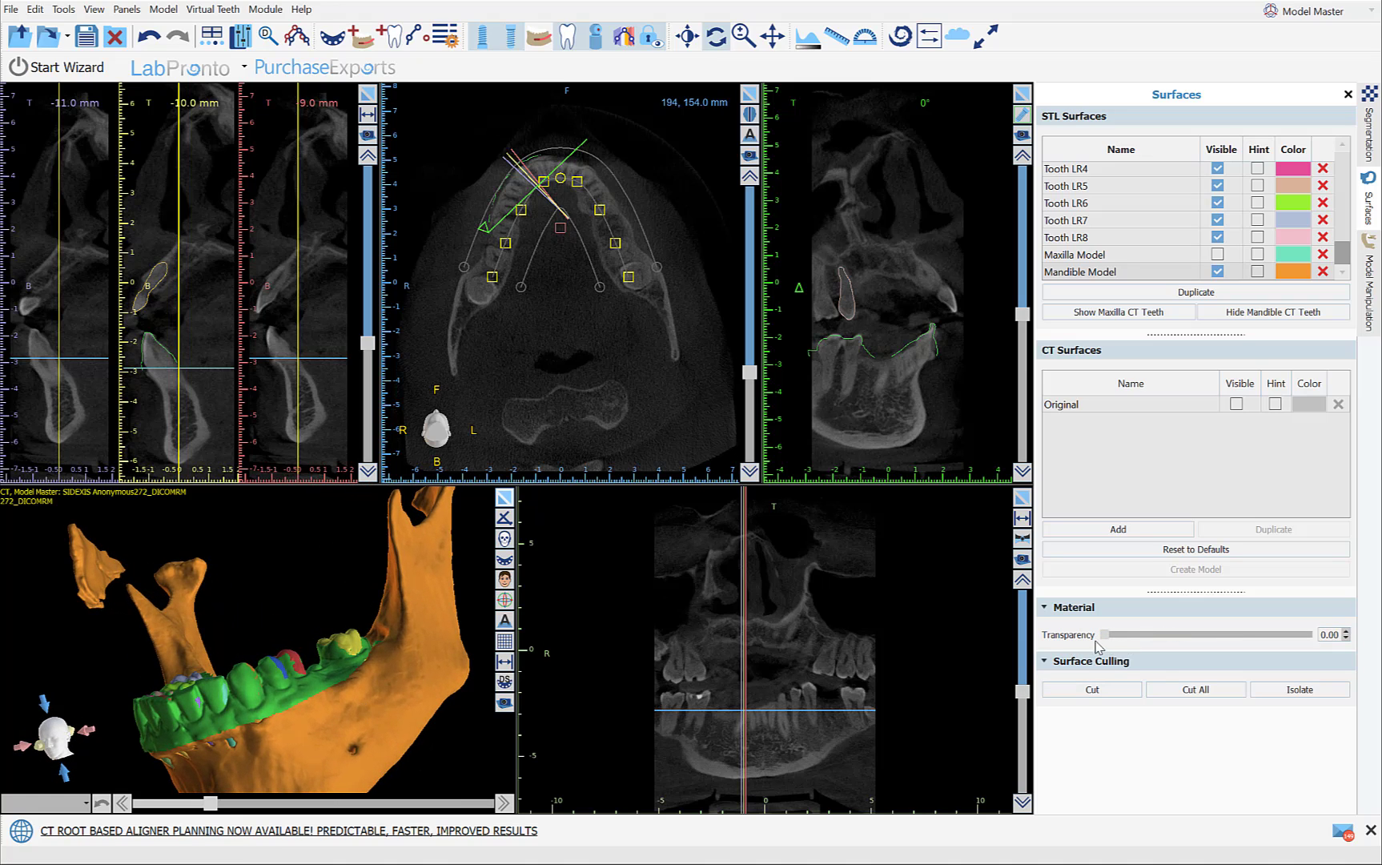
pyautogui.moveTo(1105, 638); pyautogui.dragTo(1072, 637)
pyautogui.moveTo(411, 756); pyautogui.dragTo(387, 609)
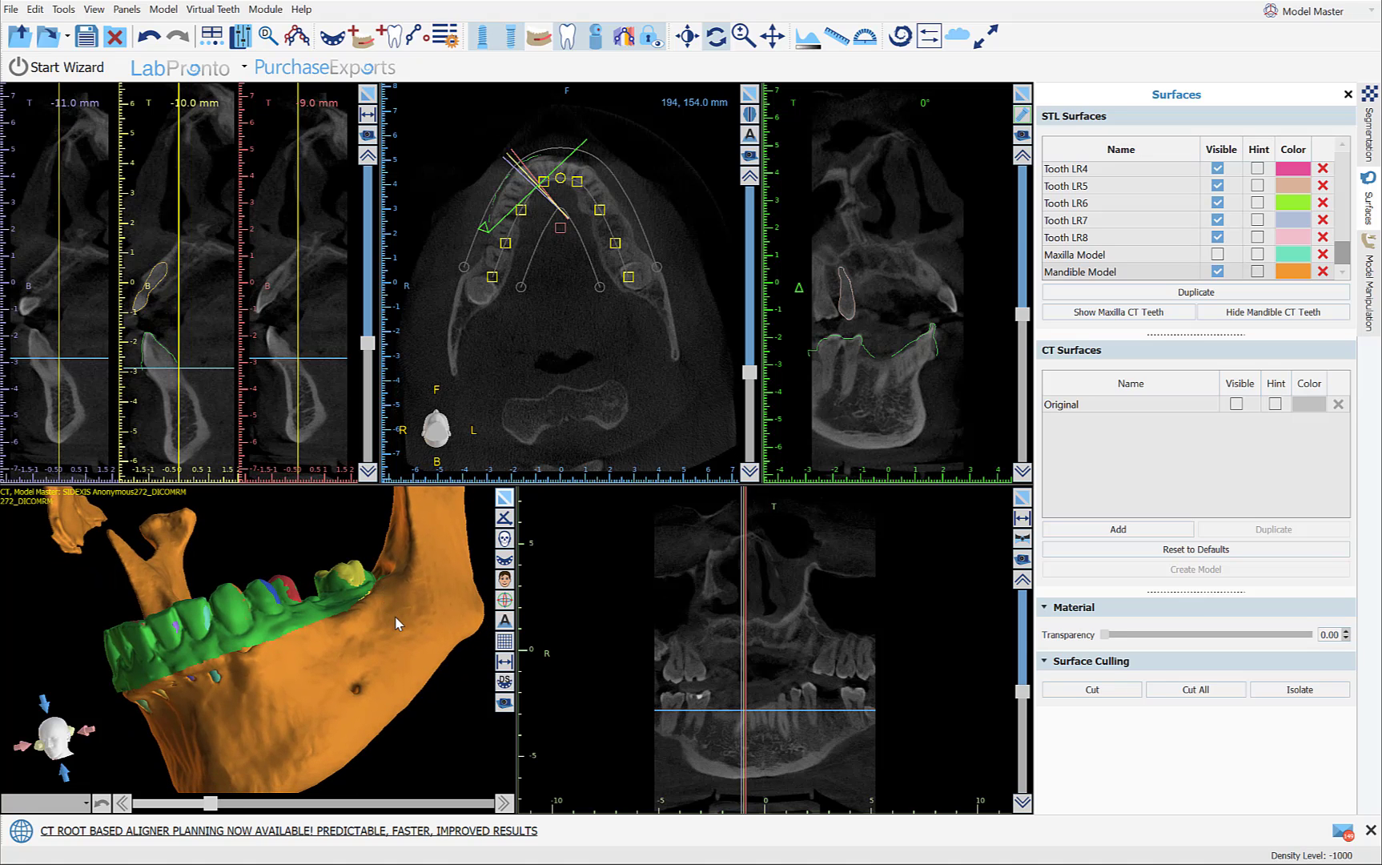
# Hide the Mandible Model and display the hint outlines for the teeth and case 1 gingiva stl surfaces
pyautogui.click(398, 623)
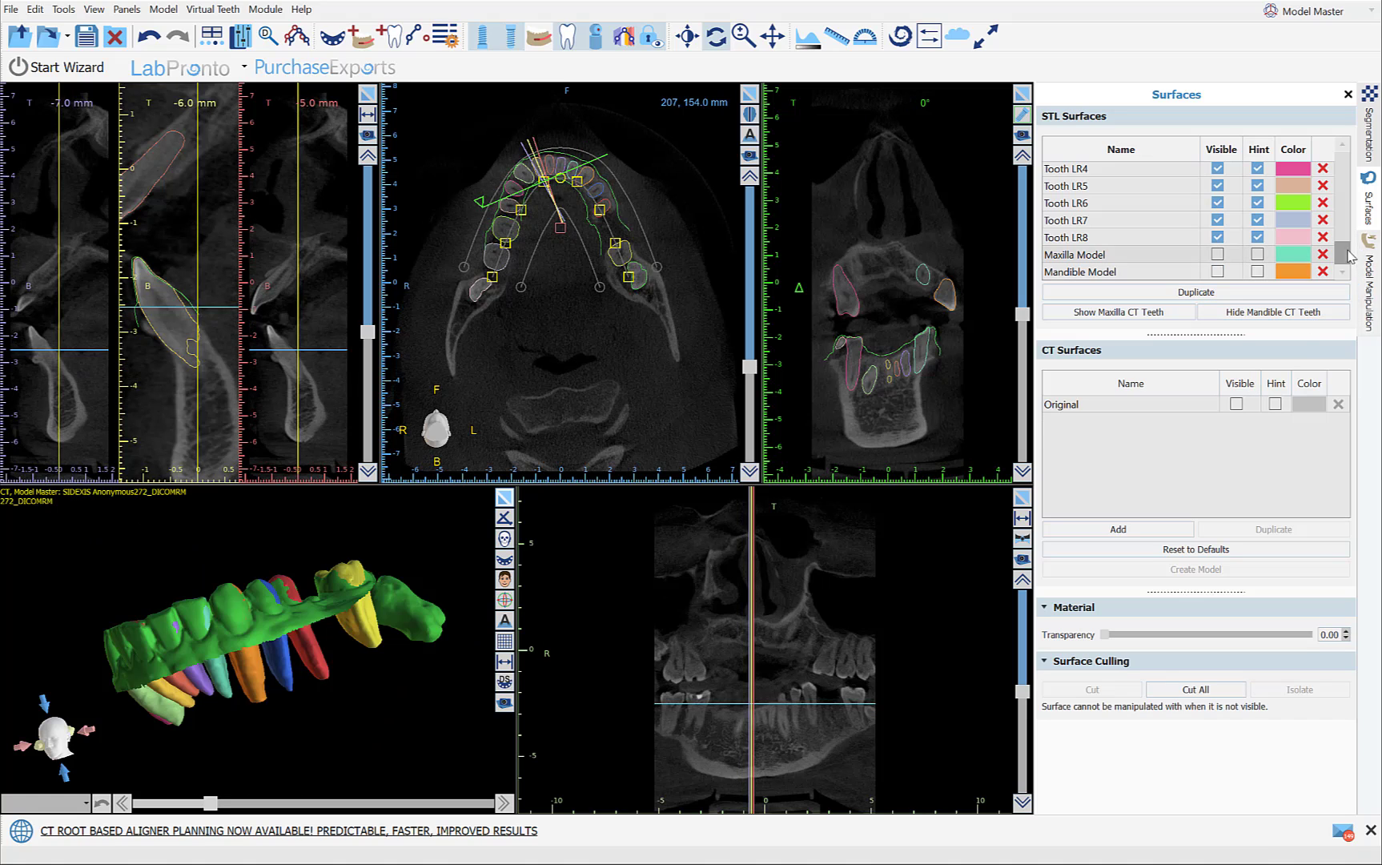
pyautogui.moveTo(1342, 255); pyautogui.dragTo(1353, 153)
pyautogui.click(1129, 171)
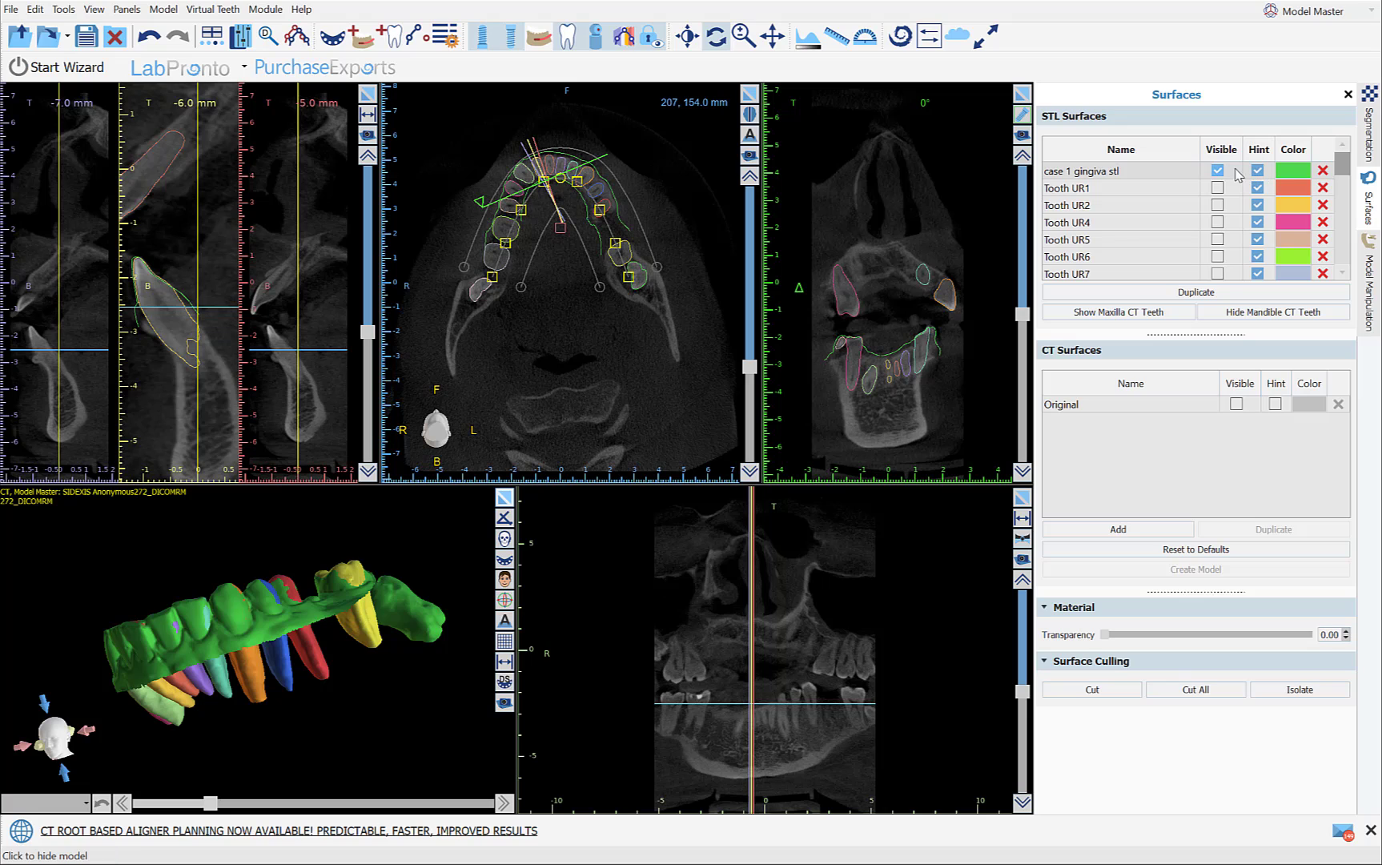
pyautogui.moveTo(1336, 178); pyautogui.dragTo(1354, 281)
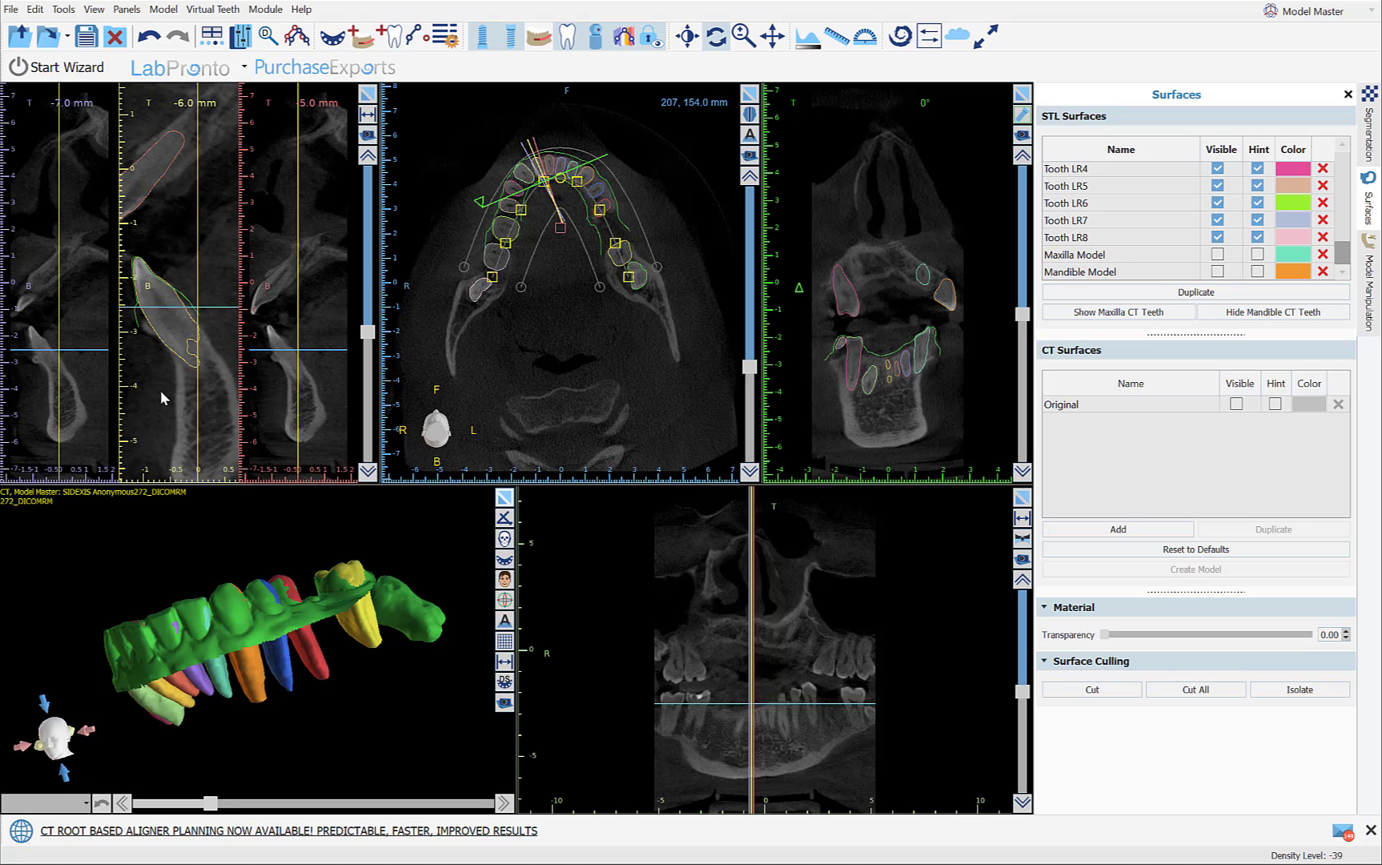
# Examine the tooth and gingiva outlines on the enlarged cross-sectional slices, moving to the -3.0 mm slice
pyautogui.scroll(3, 160, 385)
pyautogui.moveTo(160, 381); pyautogui.dragTo(120, 383)
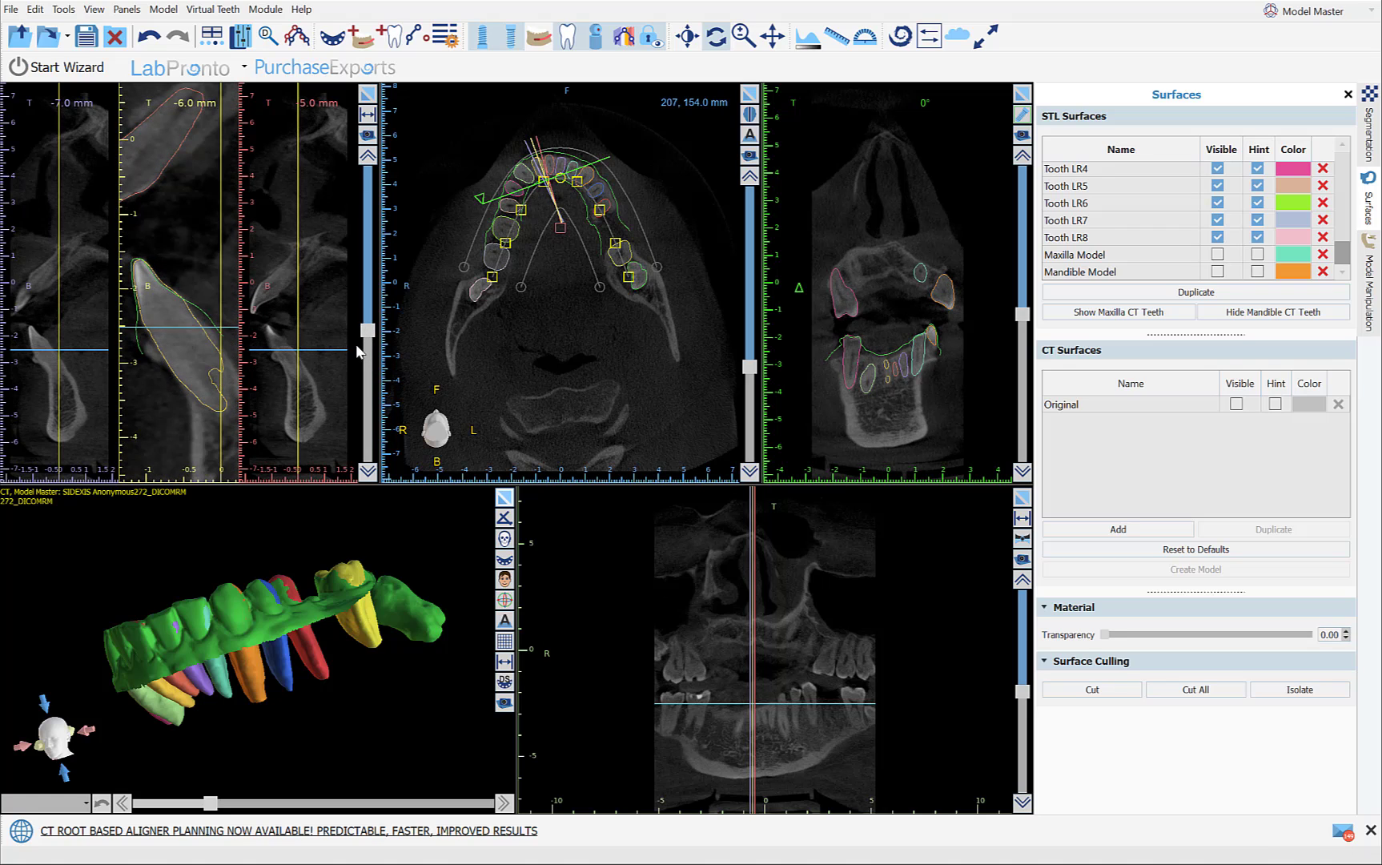
pyautogui.moveTo(369, 337); pyautogui.dragTo(370, 326)
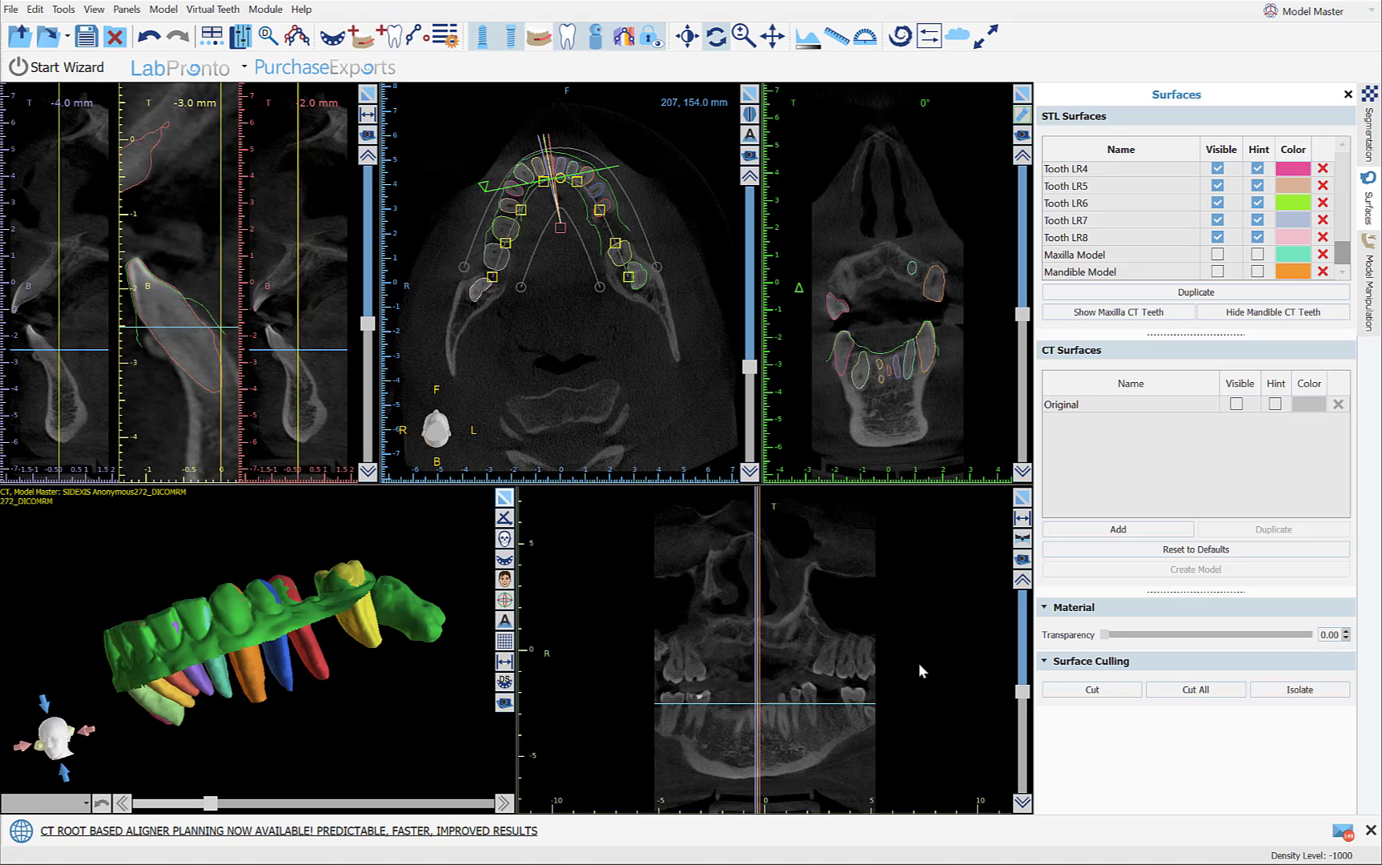
# Turn on the hint outlines for all STL surfaces, including the Maxilla Model and Mandible Model
pyautogui.click(1305, 254)
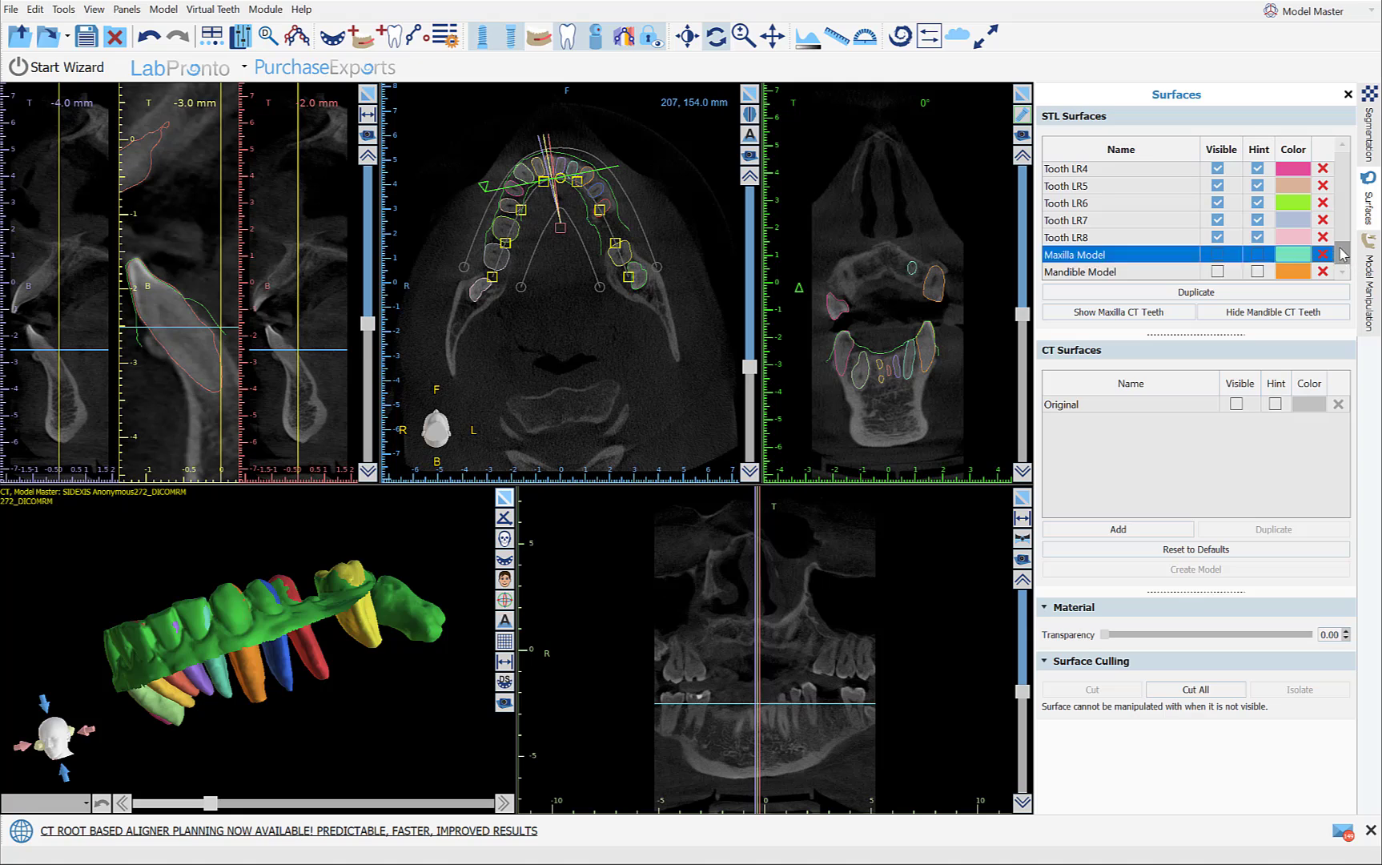
pyautogui.click(1343, 265)
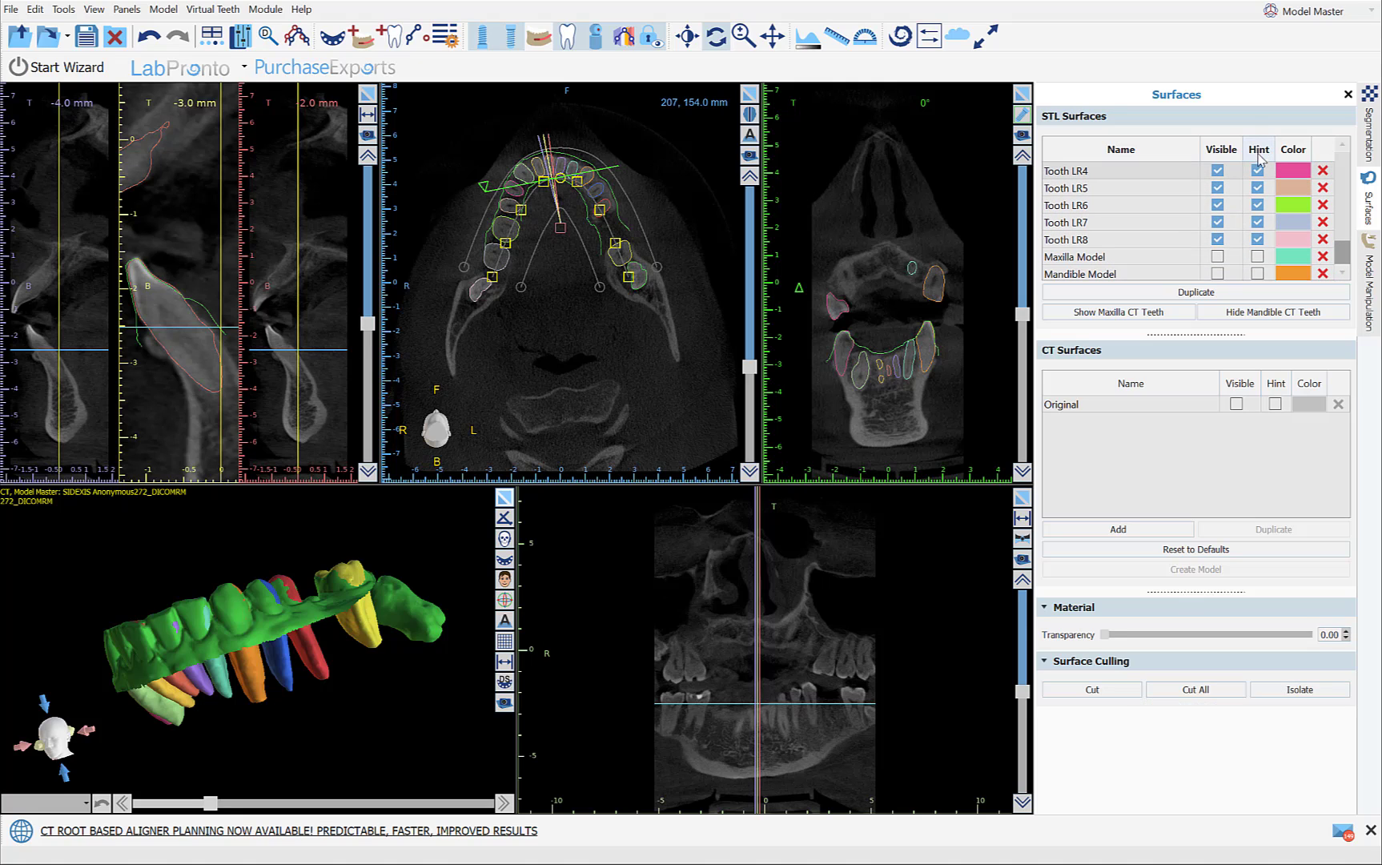
pyautogui.click(1259, 153)
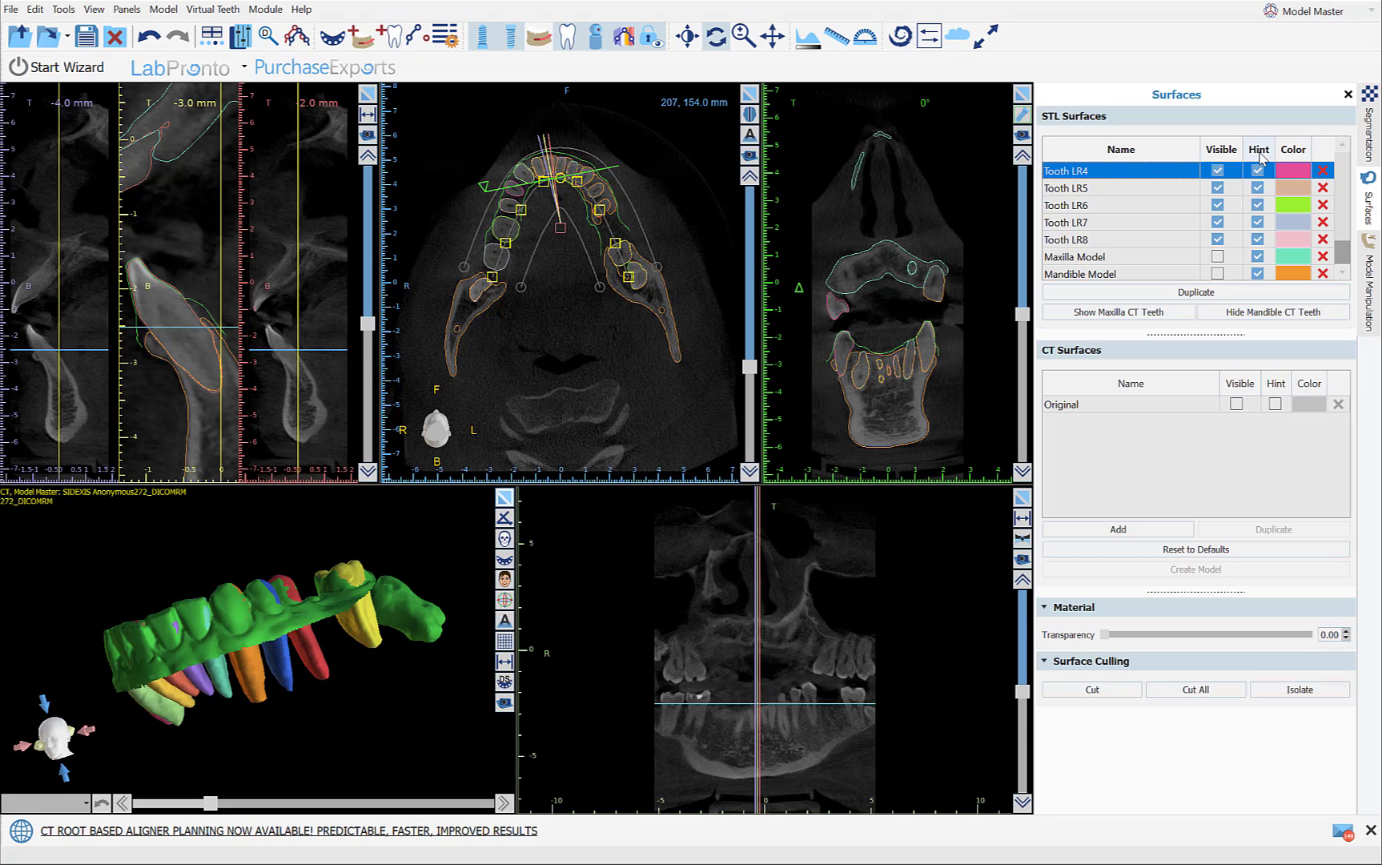
# Open the data export settings and dismiss the notice about remaining exports
pyautogui.click(12, 9)
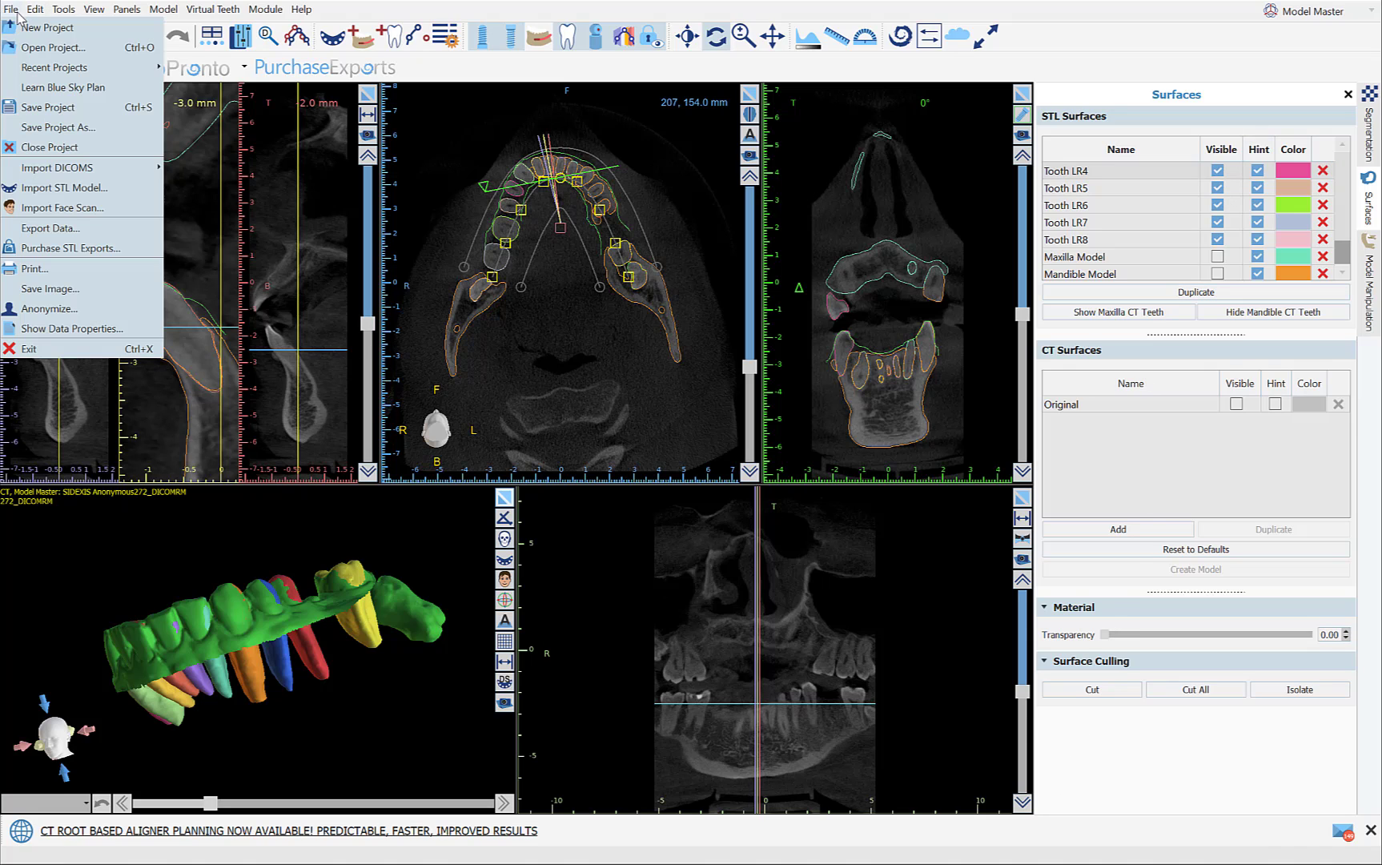
pyautogui.click(52, 228)
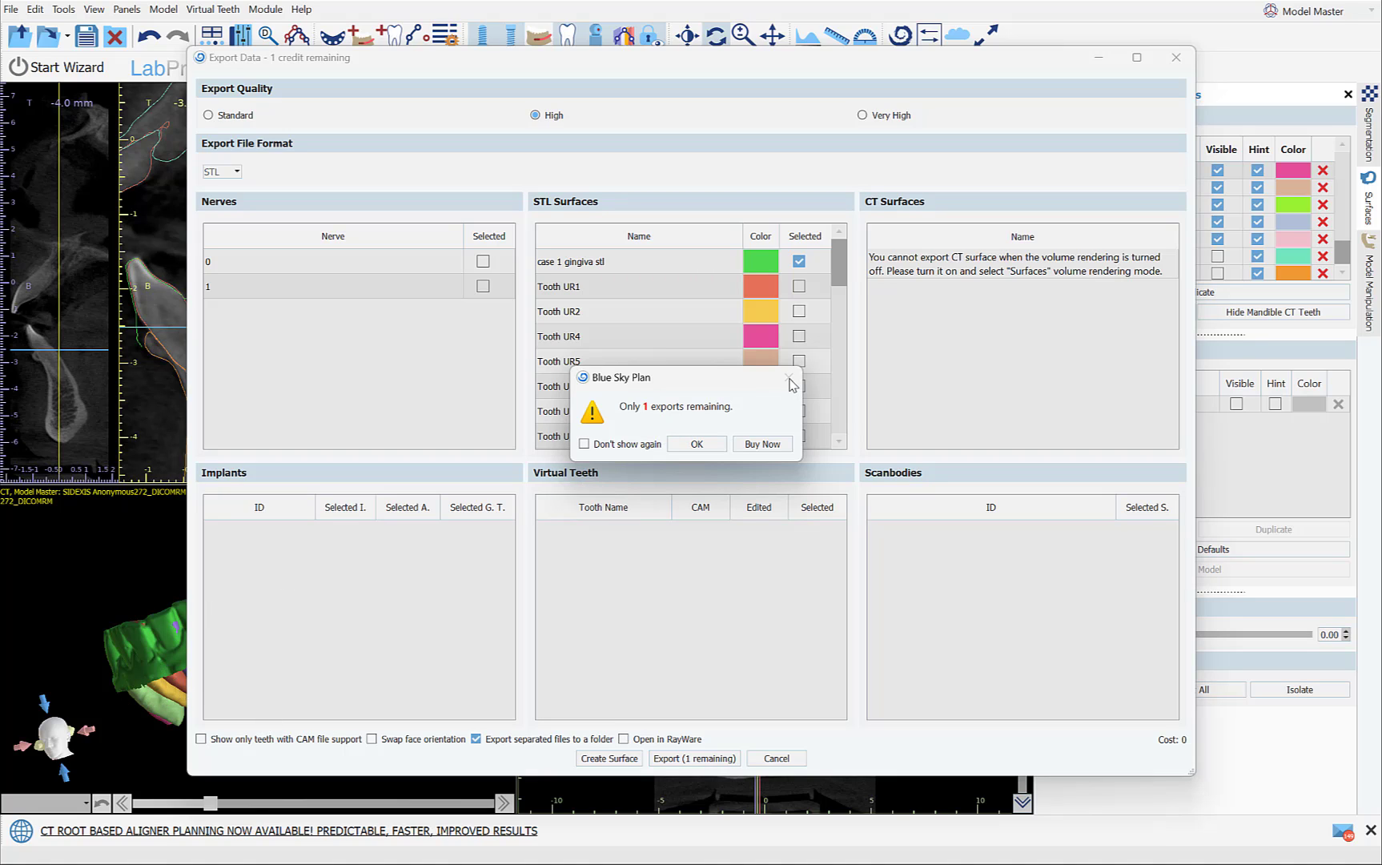
pyautogui.click(699, 444)
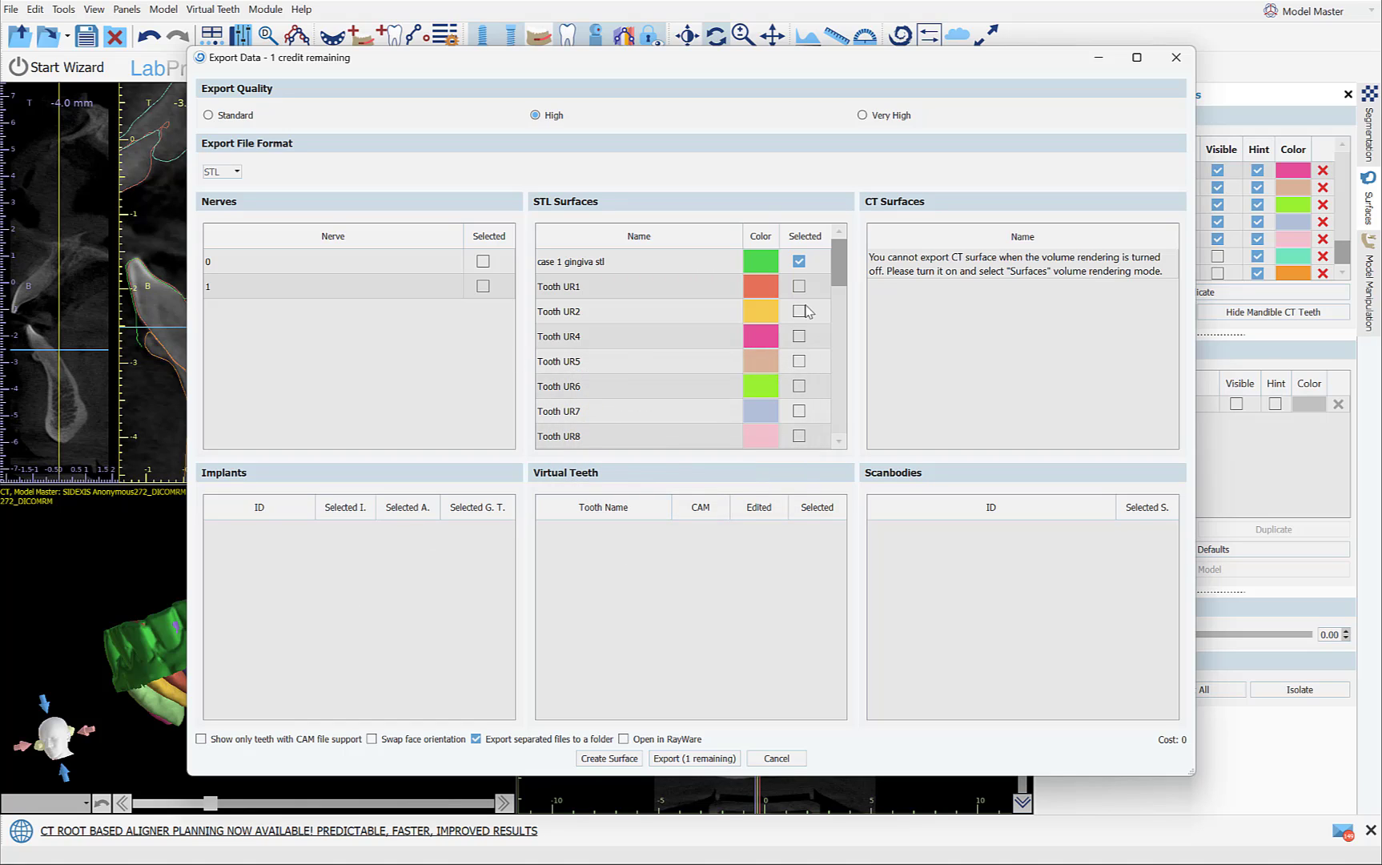
# Select all STL surfaces for export, including the case 1 gingiva stl, and review the list of teeth
pyautogui.click(807, 239)
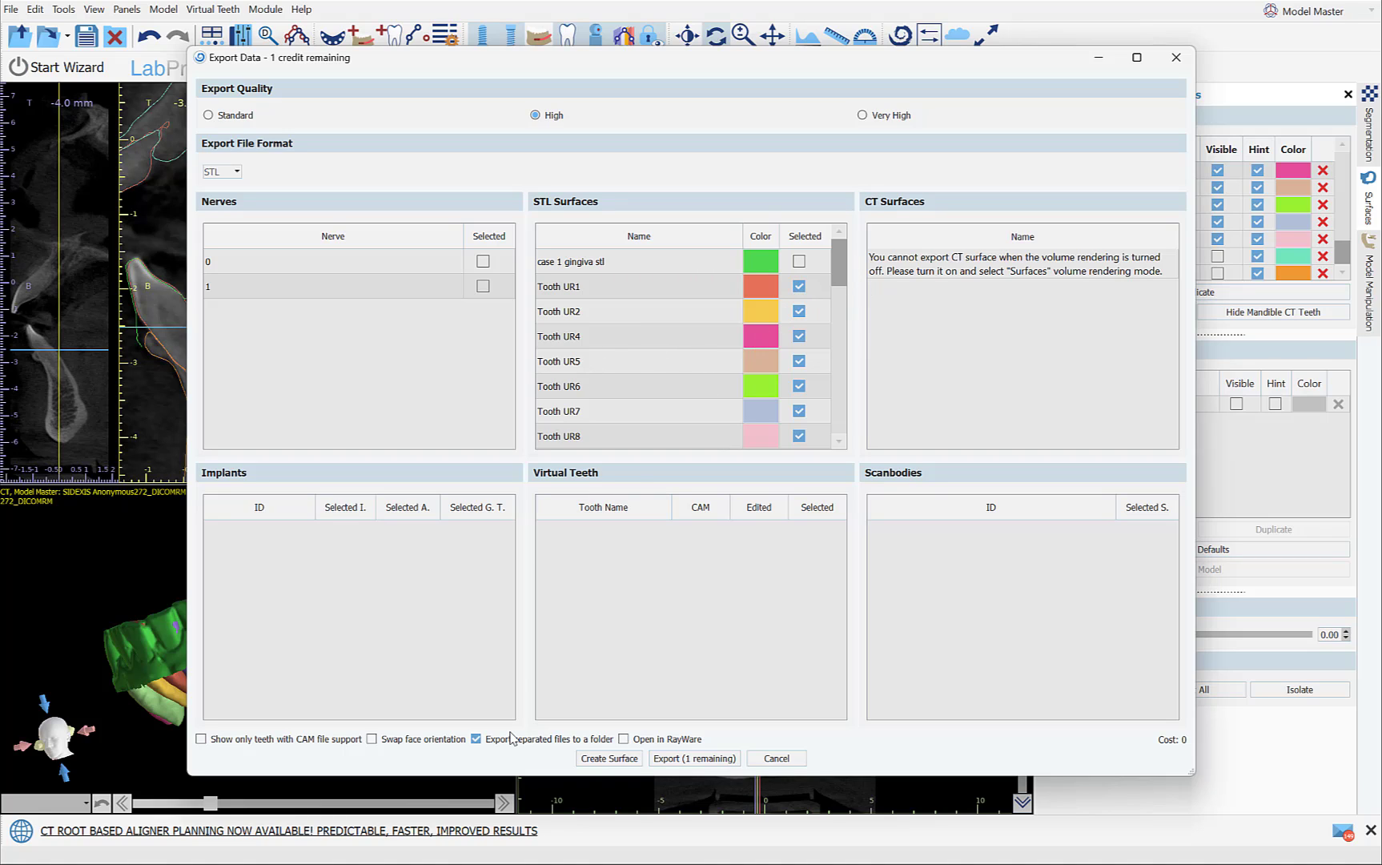
pyautogui.click(632, 765)
pyautogui.moveTo(843, 272); pyautogui.dragTo(836, 361)
pyautogui.click(812, 240)
pyautogui.click(814, 240)
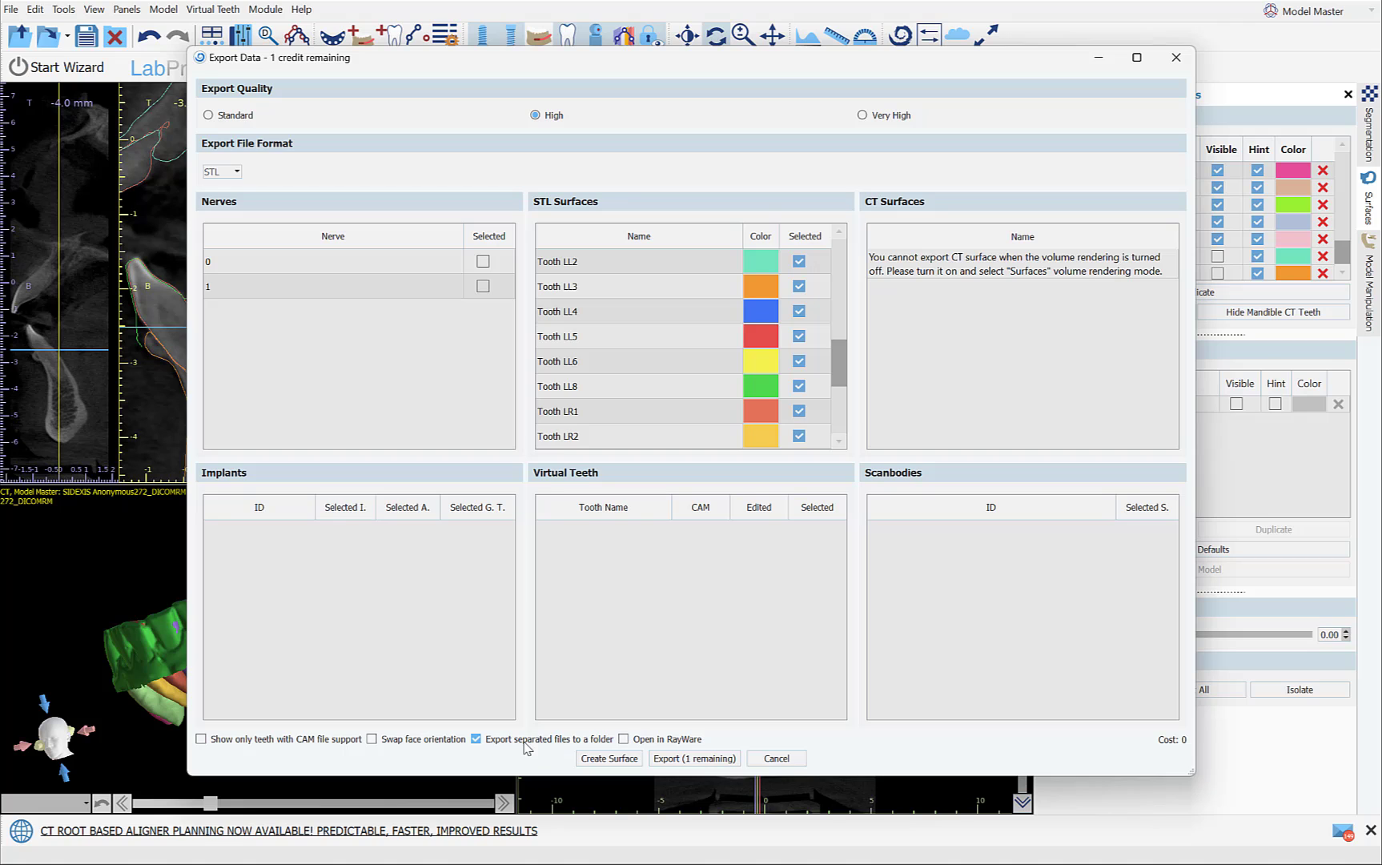
# Export the selected surfaces to a new Desktop folder named SegmentationExported
pyautogui.click(686, 759)
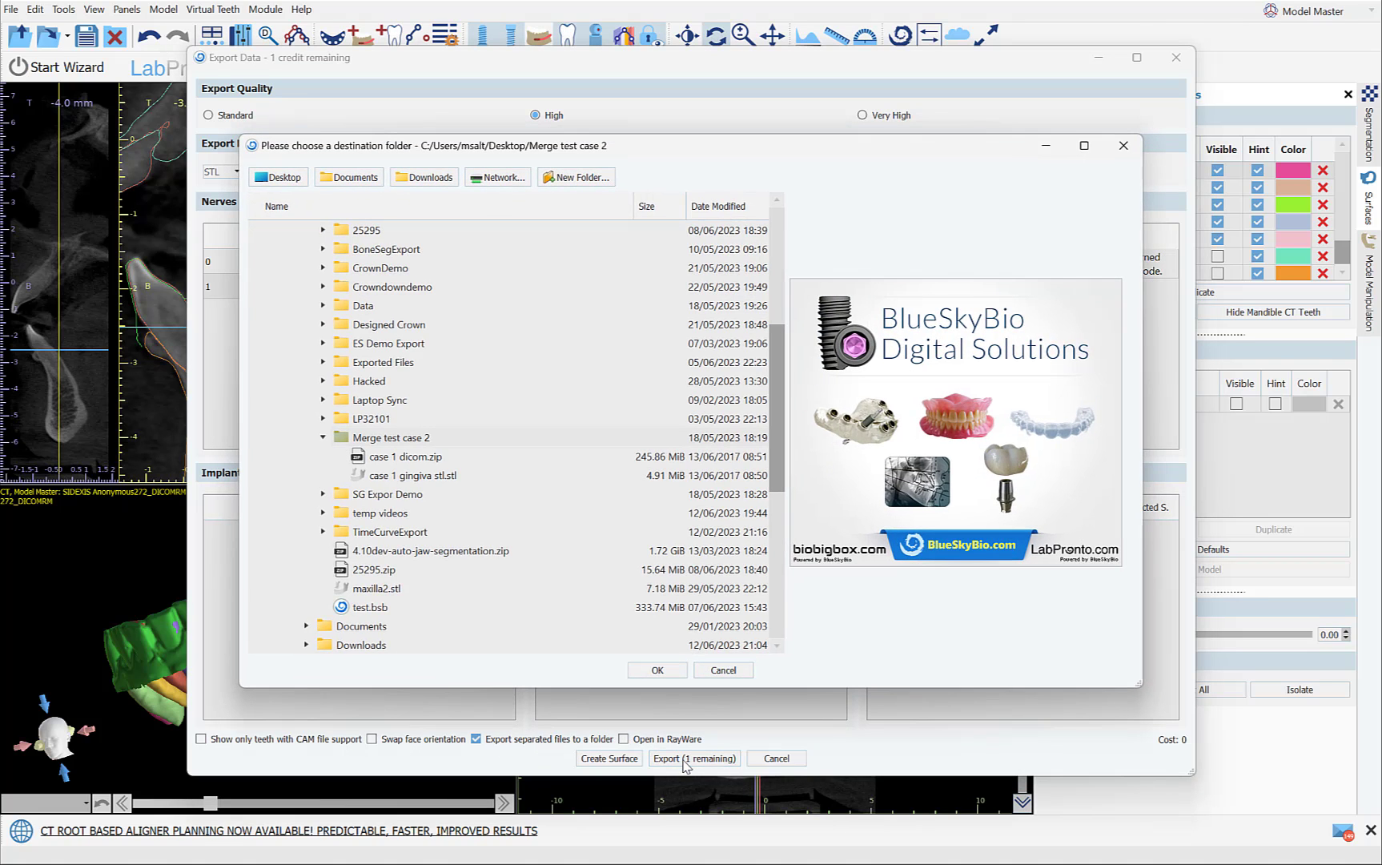
pyautogui.click(284, 195)
pyautogui.click(575, 177)
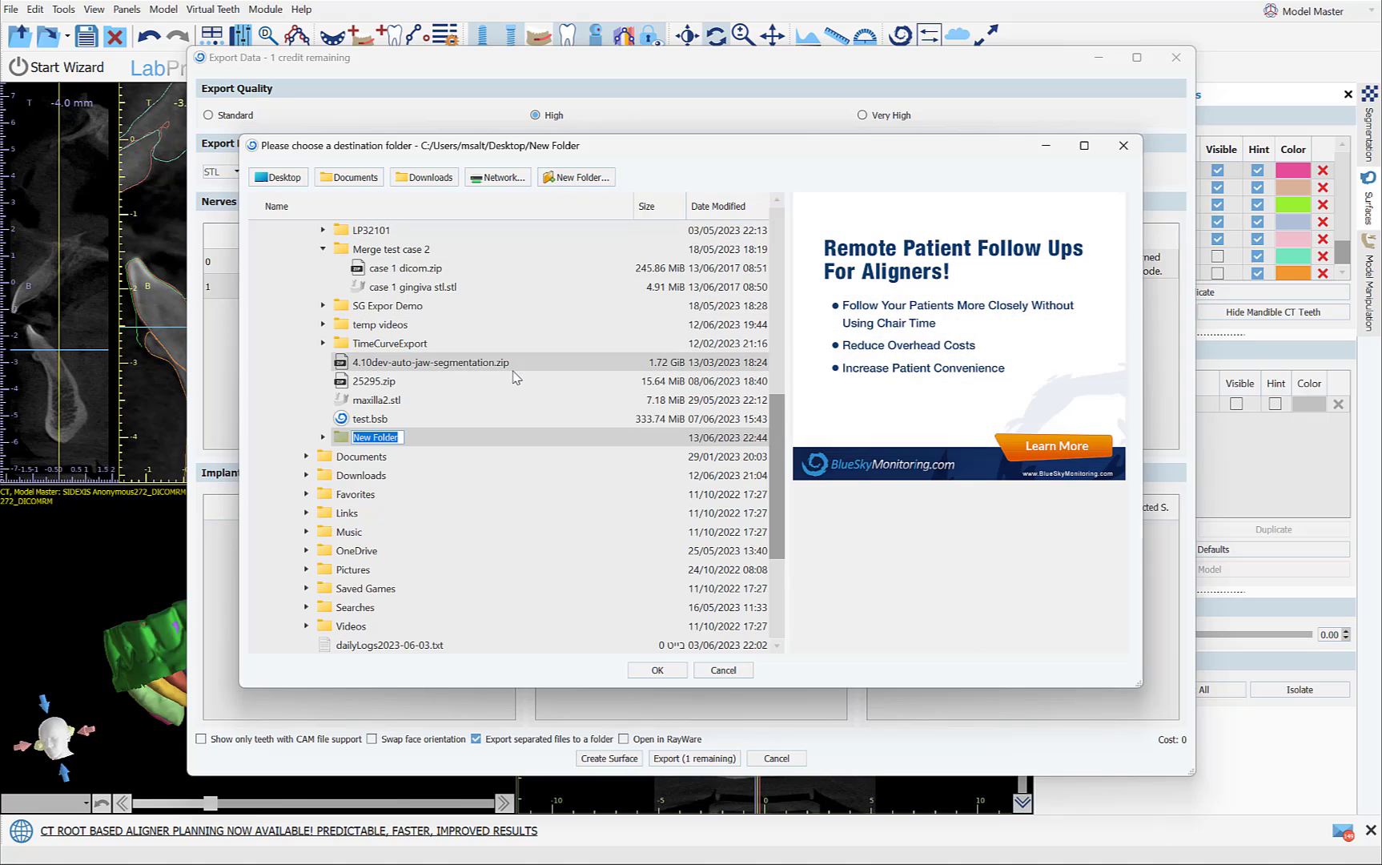
pyautogui.write('Seg')
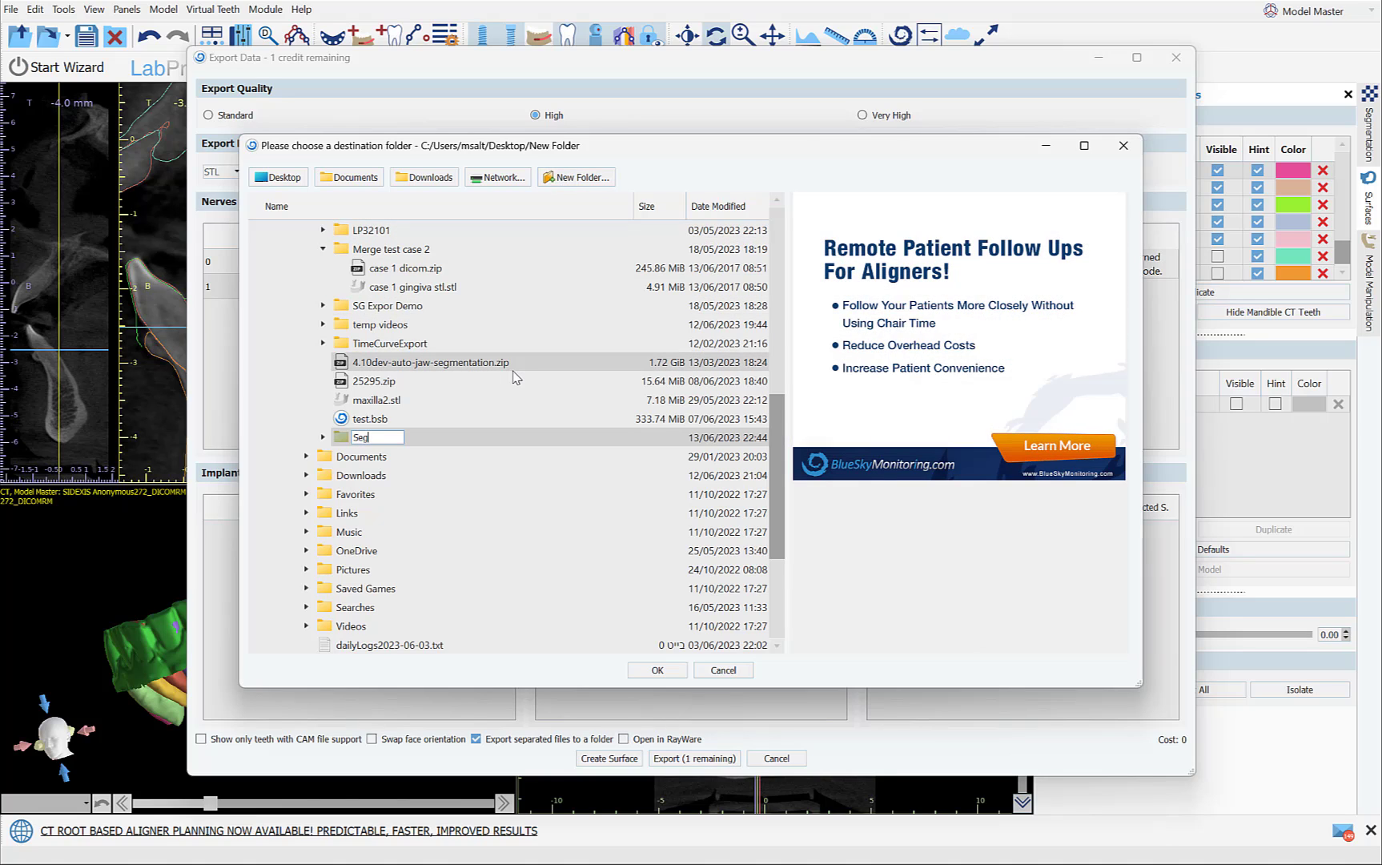
pyautogui.write('mentationExpor')
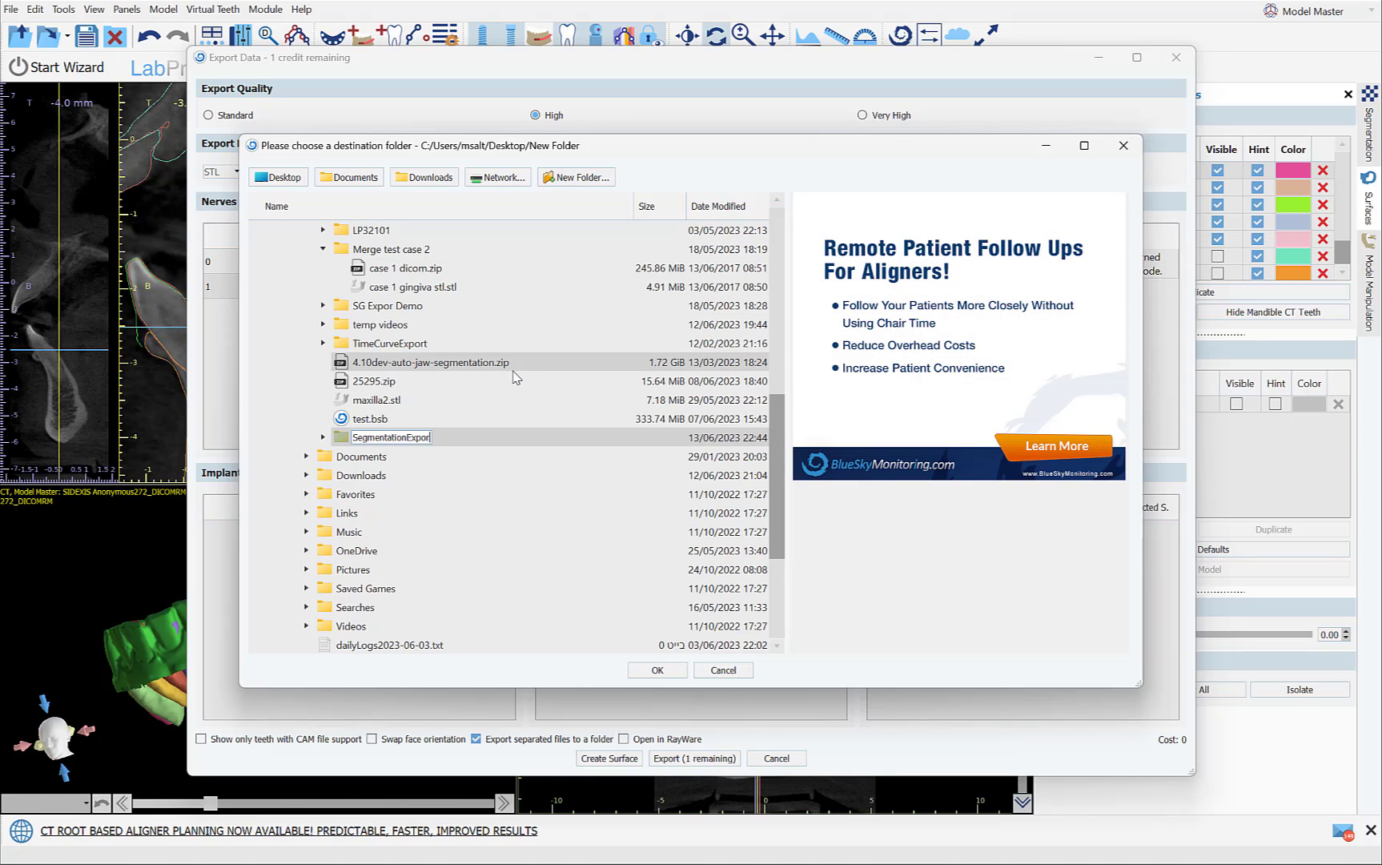
pyautogui.write('ted')
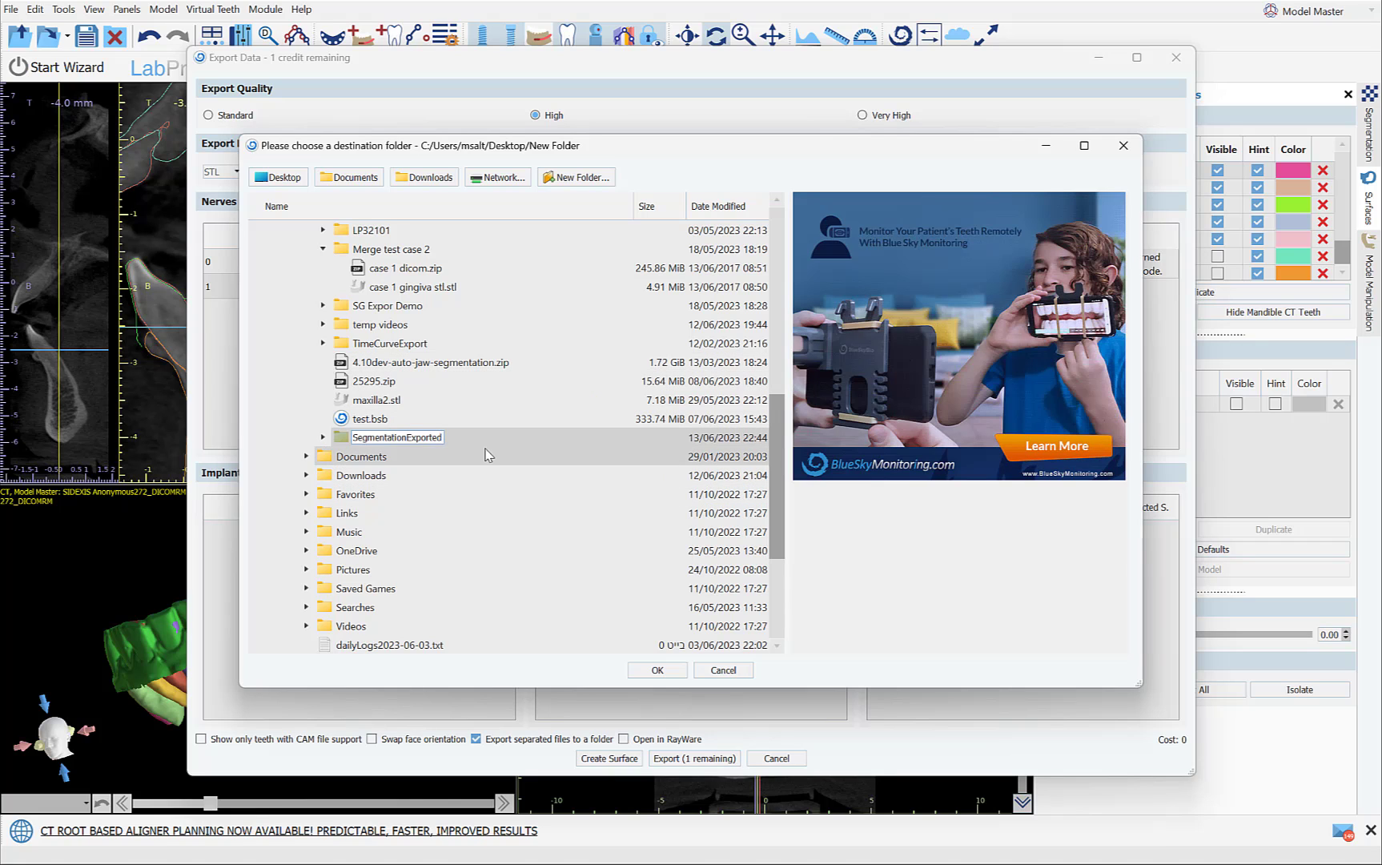
pyautogui.press('Return')
pyautogui.click(657, 670)
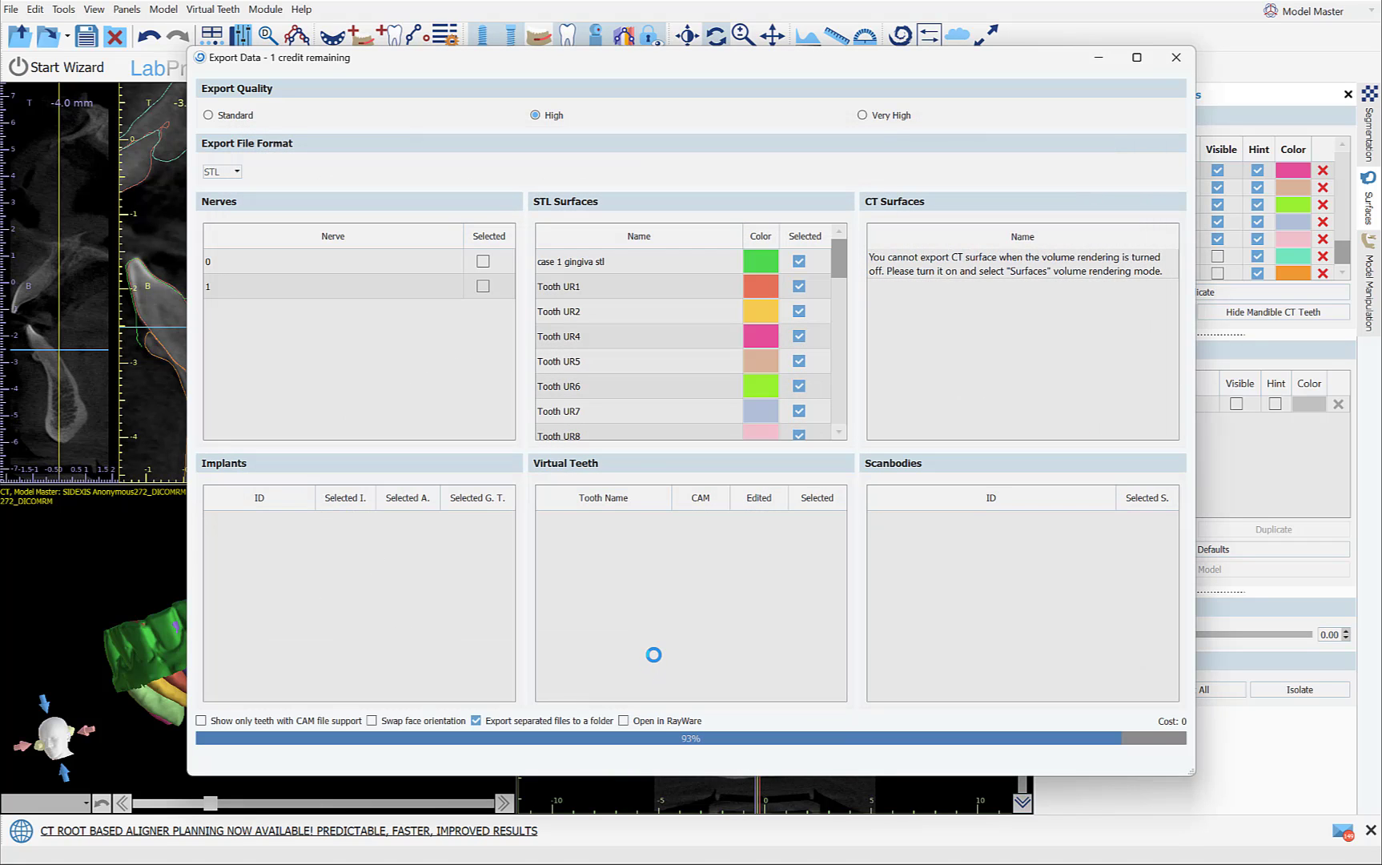